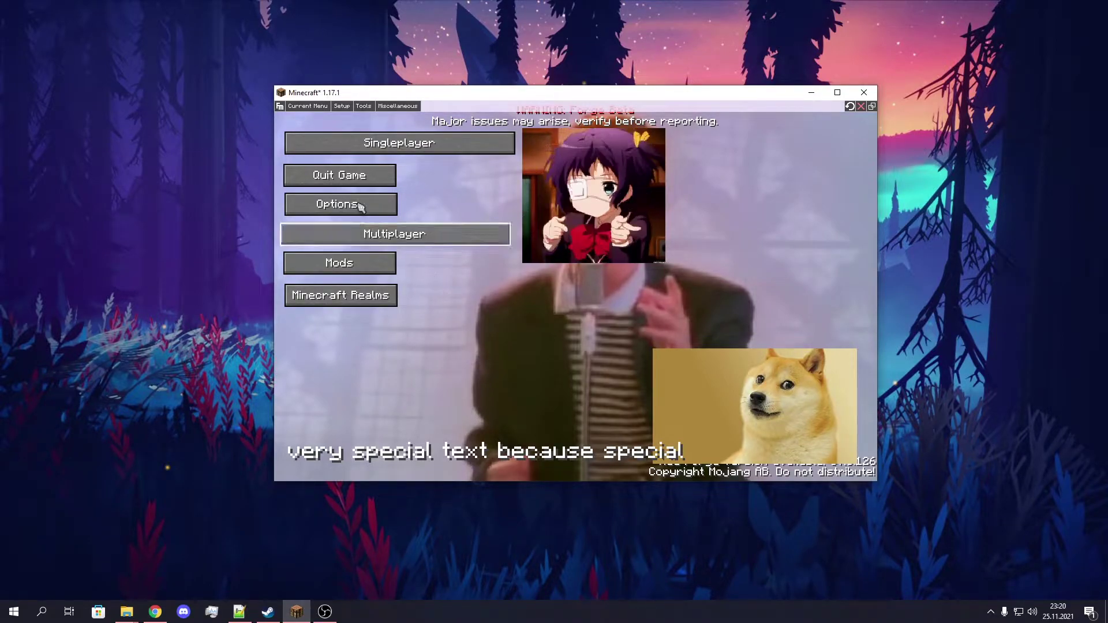
Step: Export the current setup under the name fancy_setup and open its setups folder
left_click(342, 106)
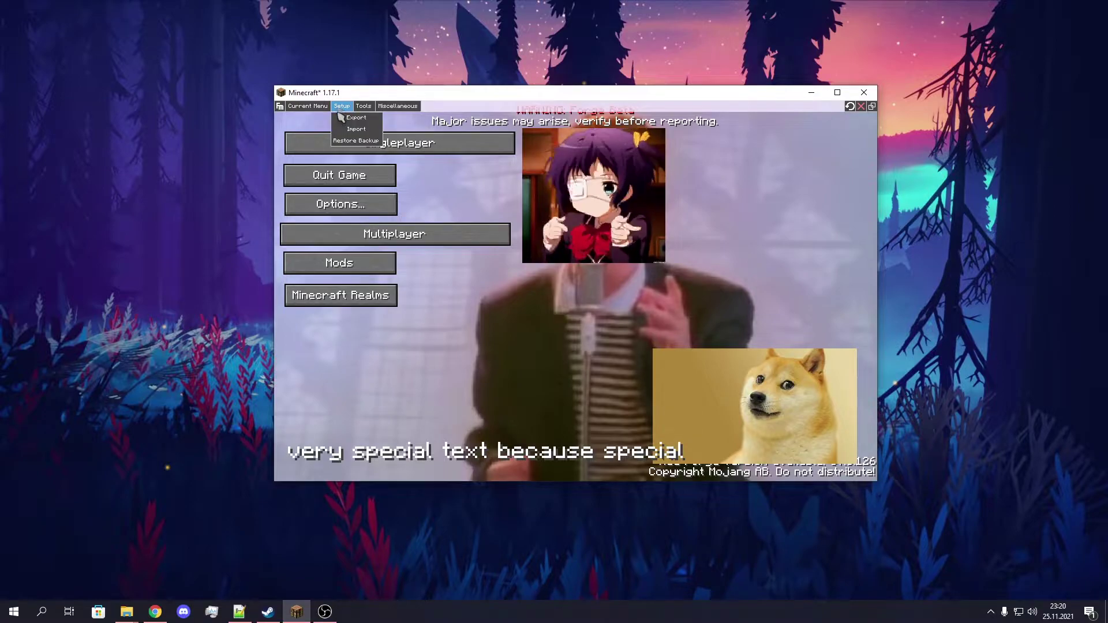
left_click(340, 121)
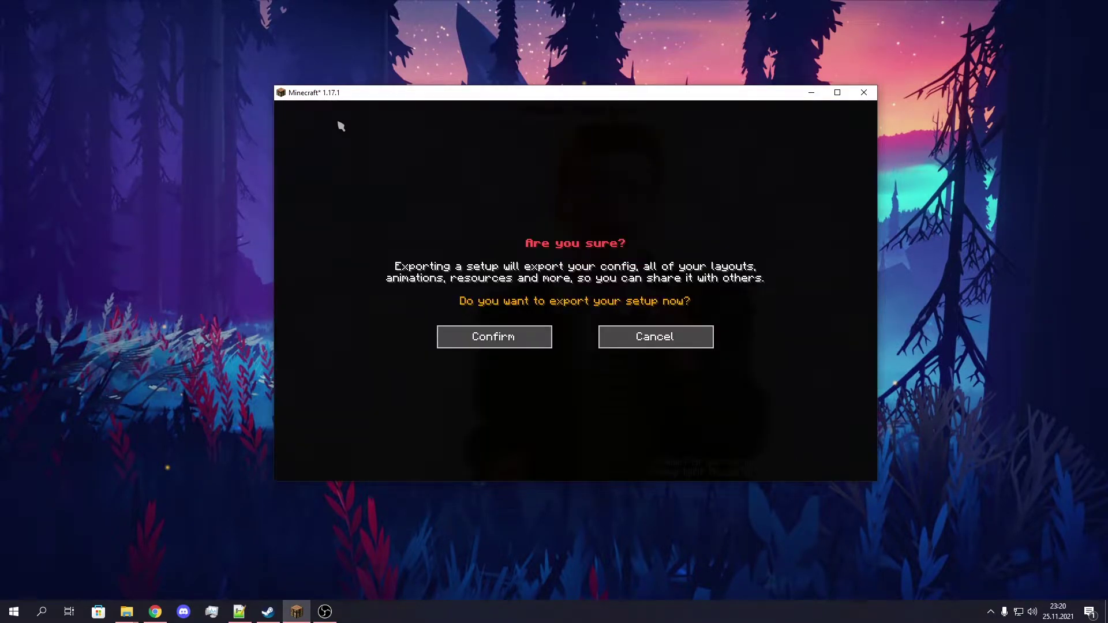
left_click(461, 335)
left_click(495, 302)
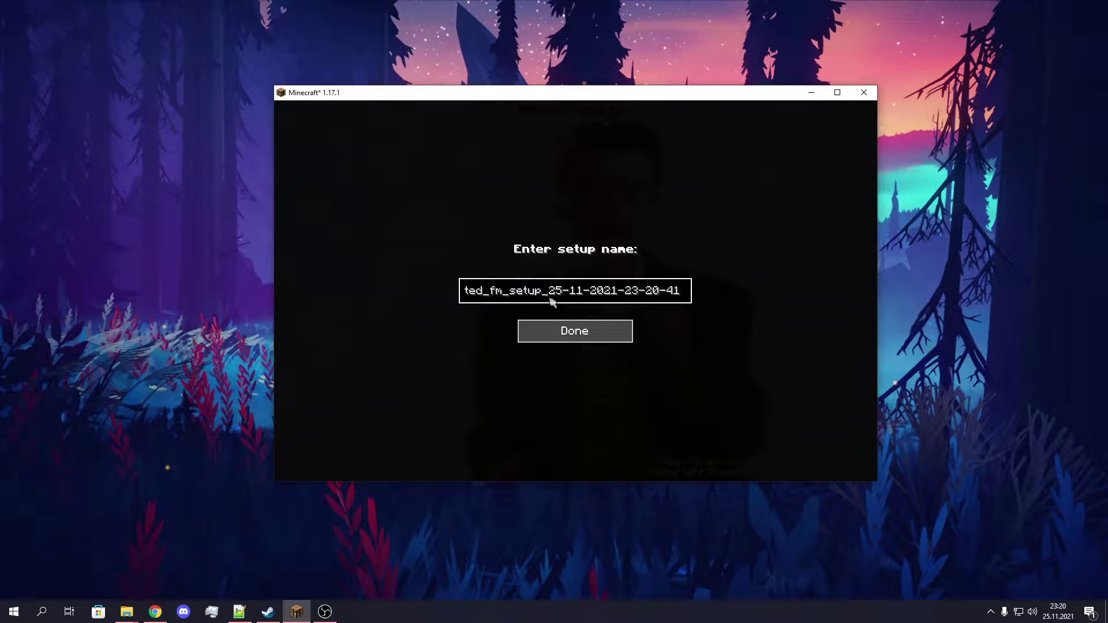
key("ctrl+a")
key("BackSpace")
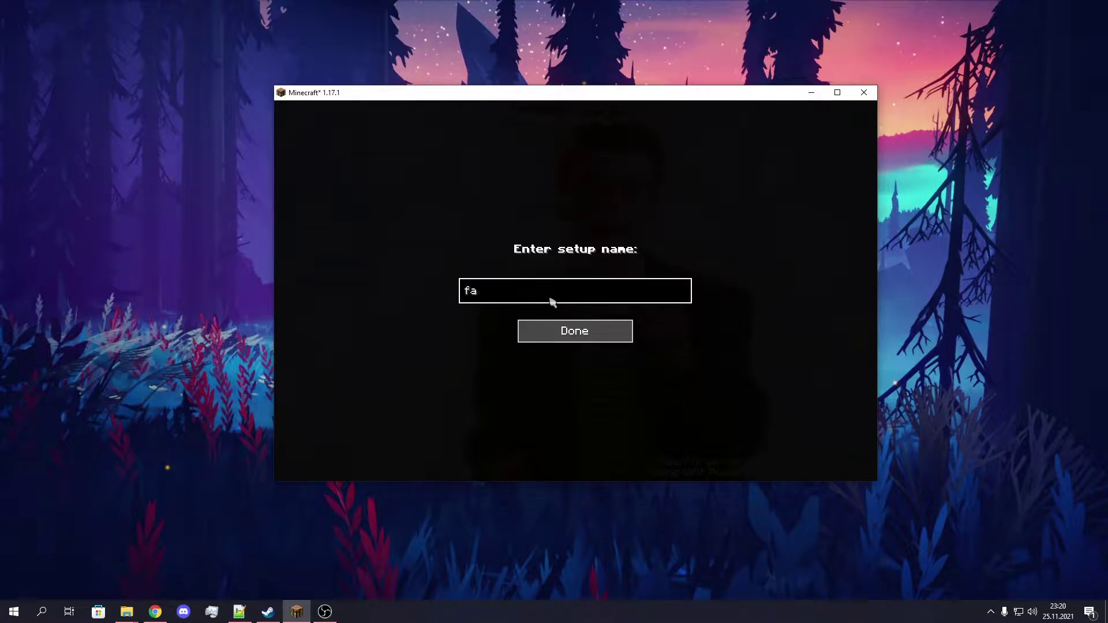
type("fancy_setup")
left_click(538, 340)
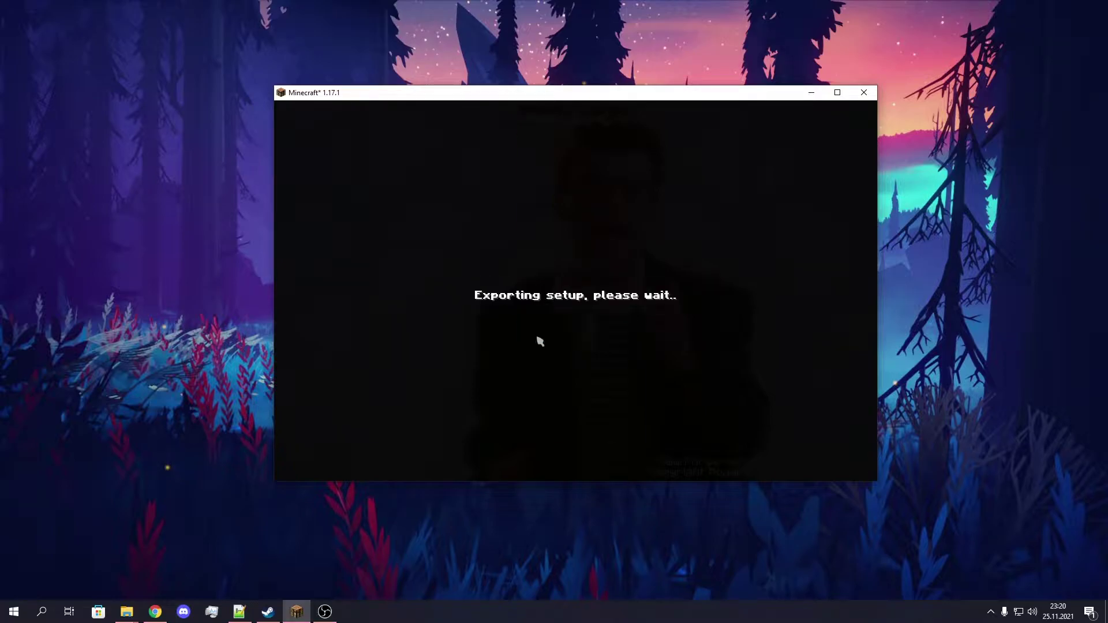
left_click(519, 328)
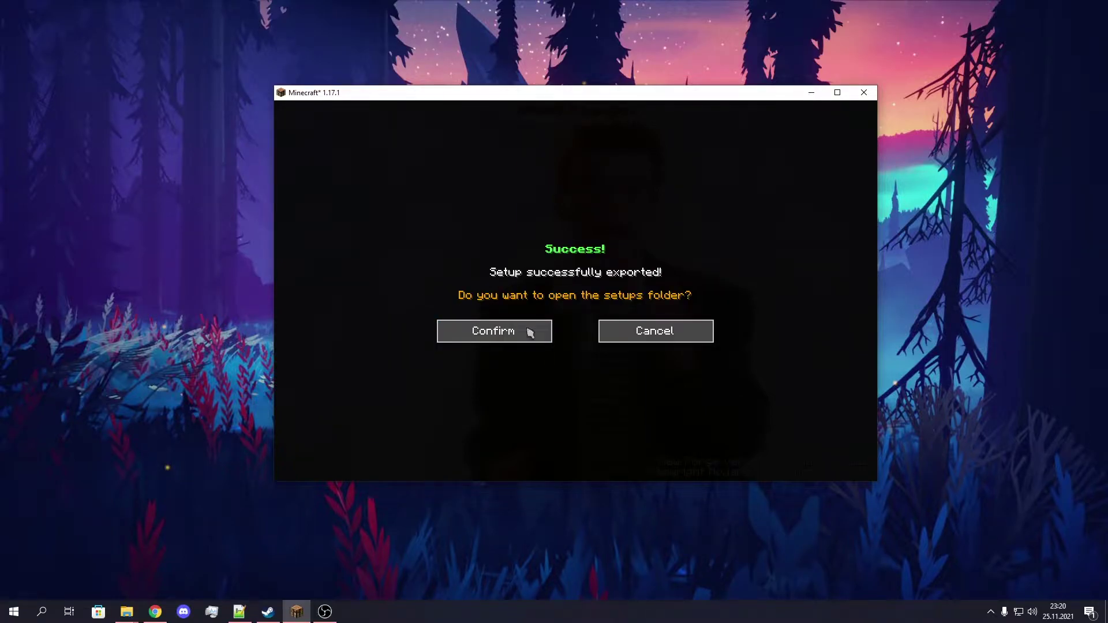
left_click(463, 334)
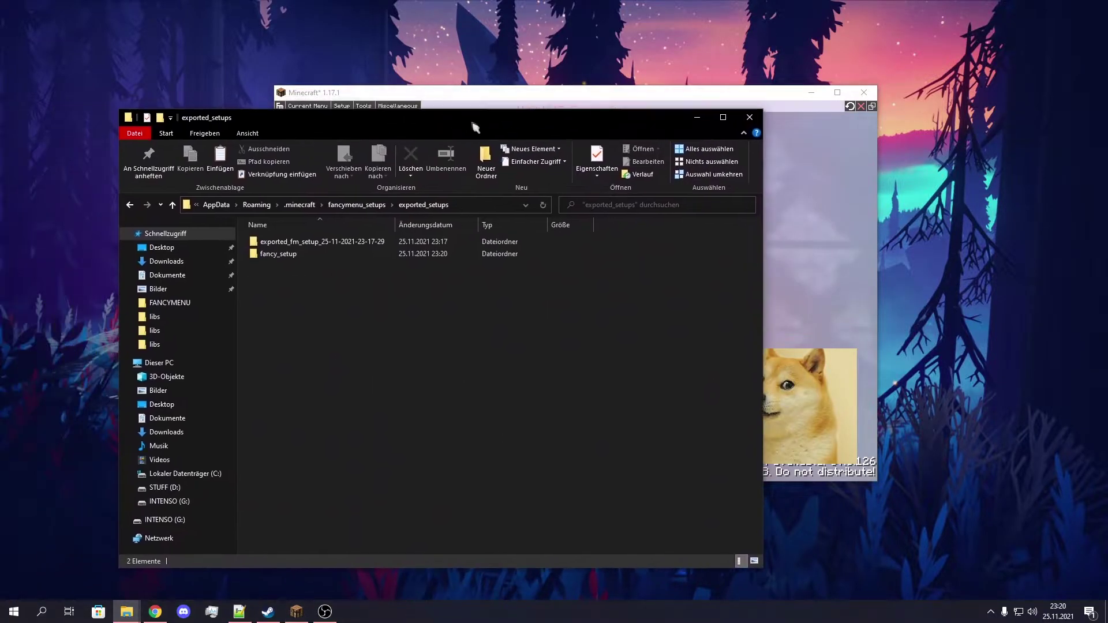
Step: Arrange the windows and open the fancy_setup export folder and its setup subfolder
left_click_drag(474, 127, 520, 146)
left_click_drag(519, 92, 723, 39)
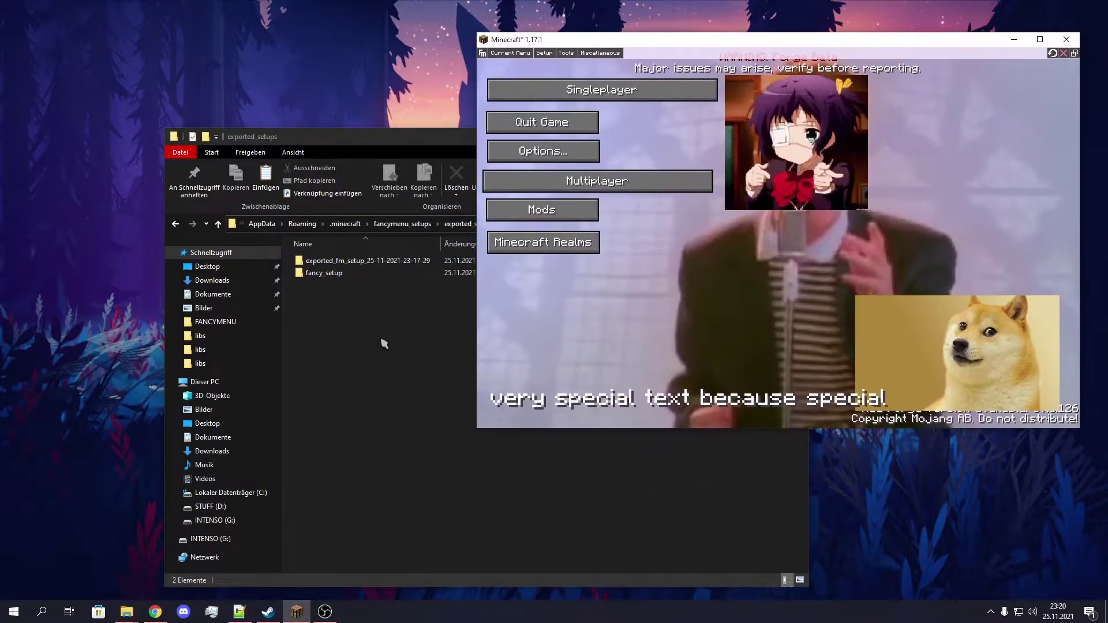
left_click(372, 200)
left_click_drag(396, 146, 349, 143)
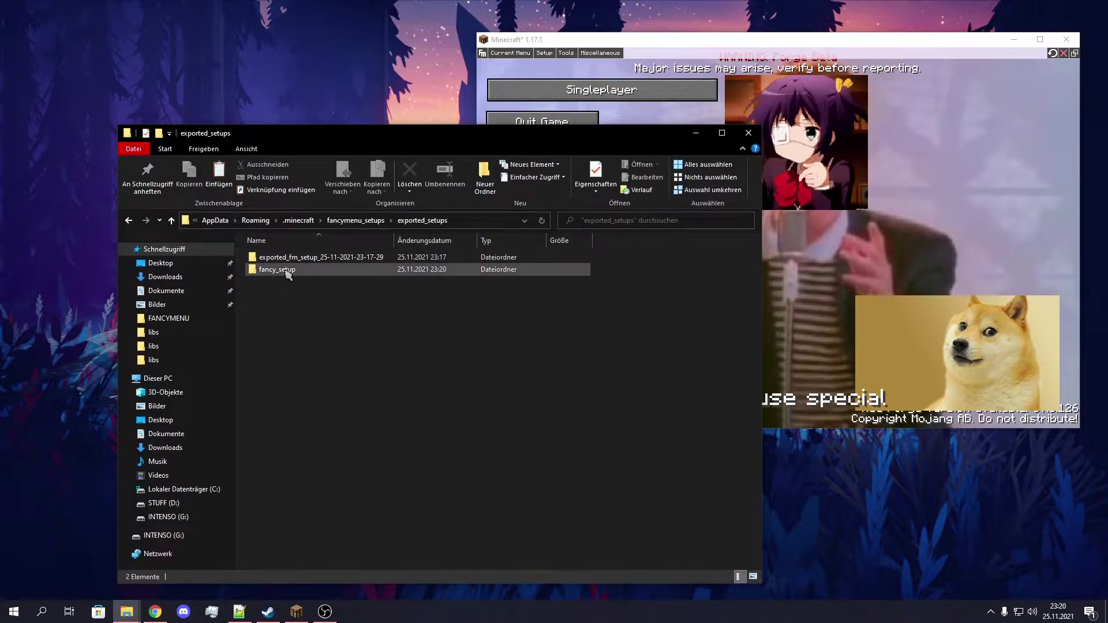
double_click(284, 270)
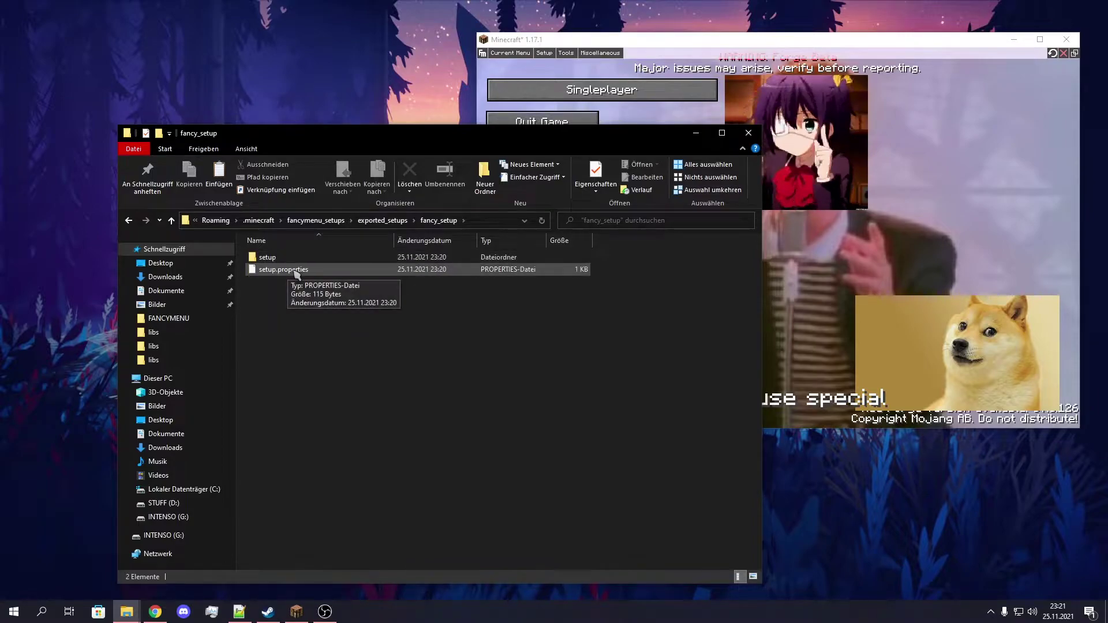
left_click(285, 273)
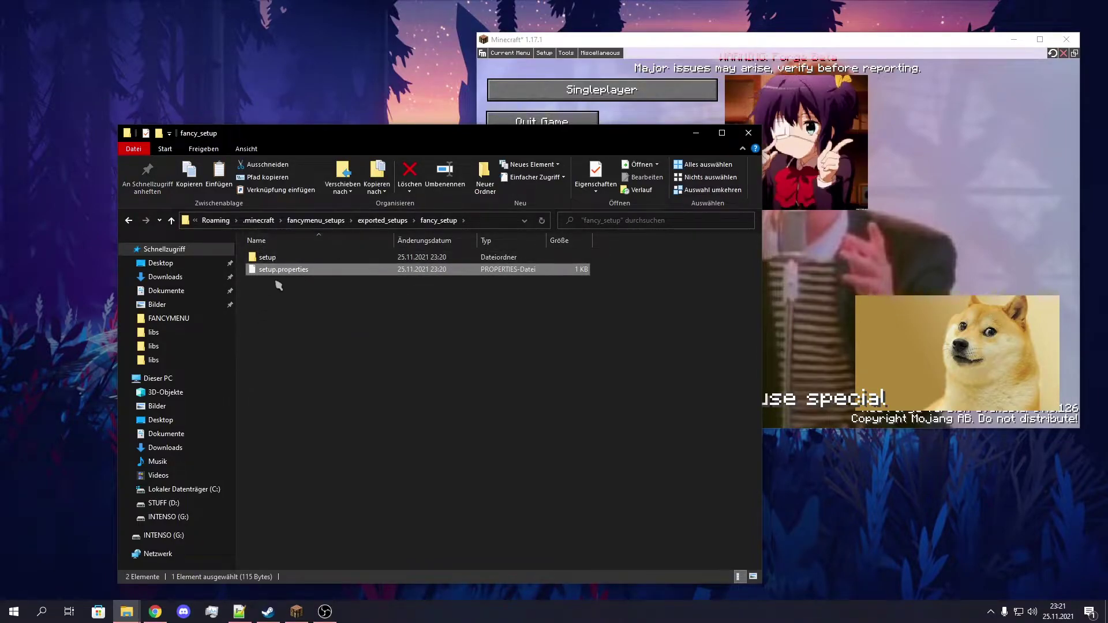
double_click(269, 259)
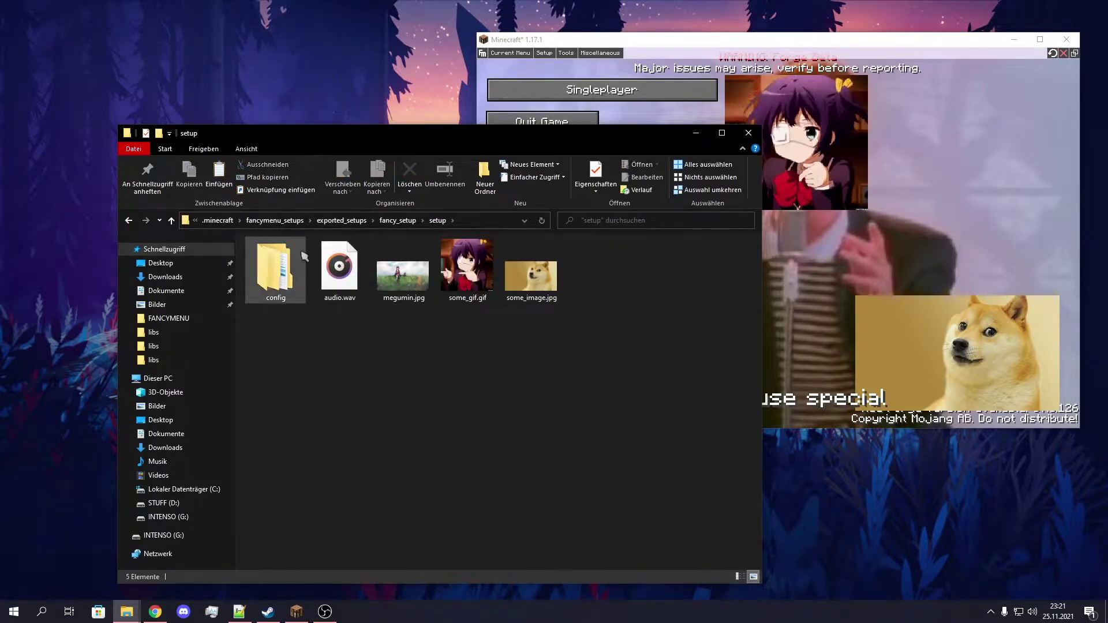
Step: Browse into config, fancymenu and resources, then return to the fancymenu folder
left_click_drag(464, 134, 364, 105)
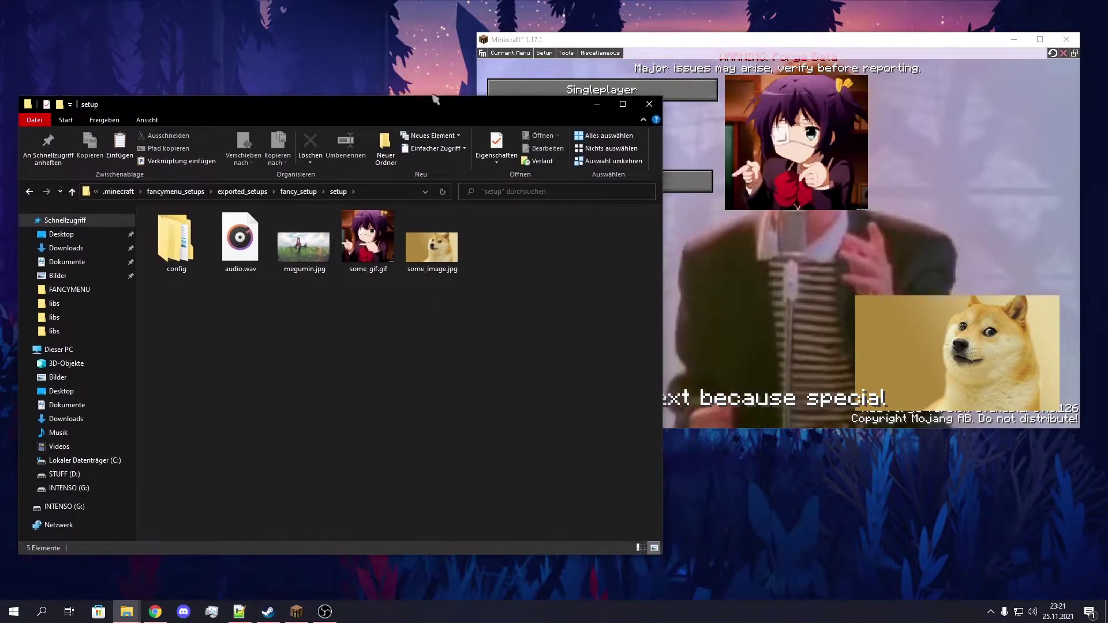
left_click_drag(657, 40, 669, 23)
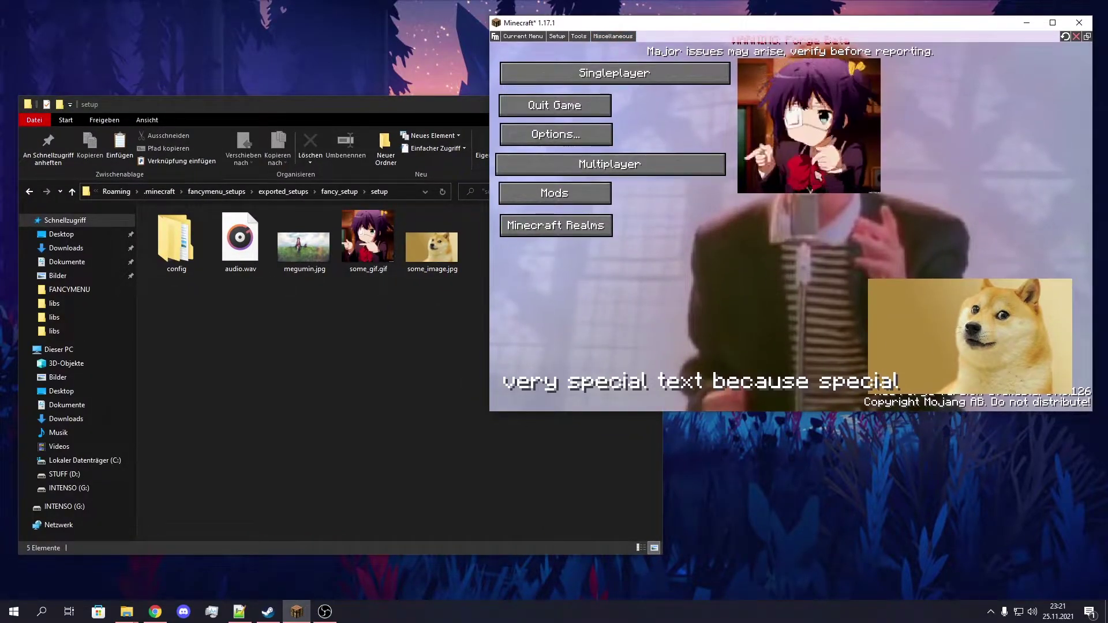
left_click(153, 301)
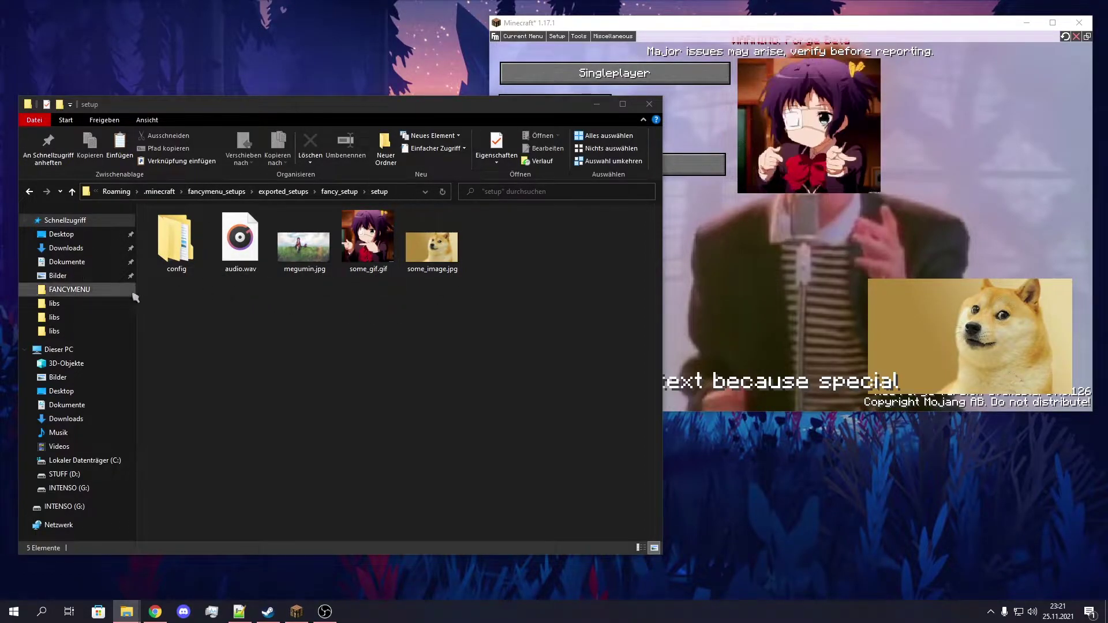
double_click(178, 247)
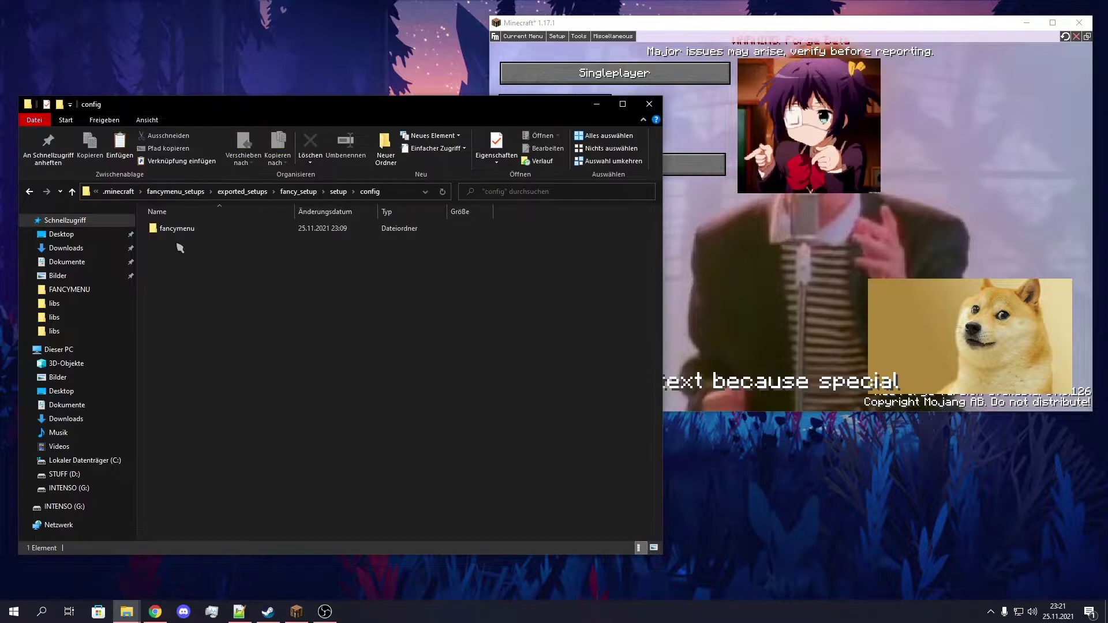
double_click(172, 228)
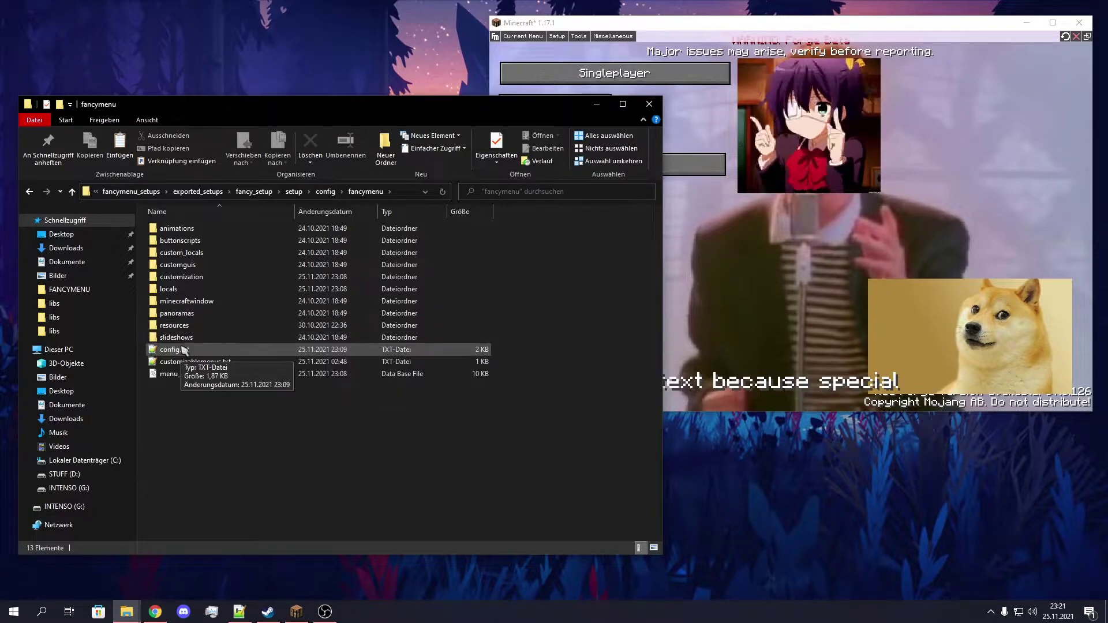
double_click(167, 326)
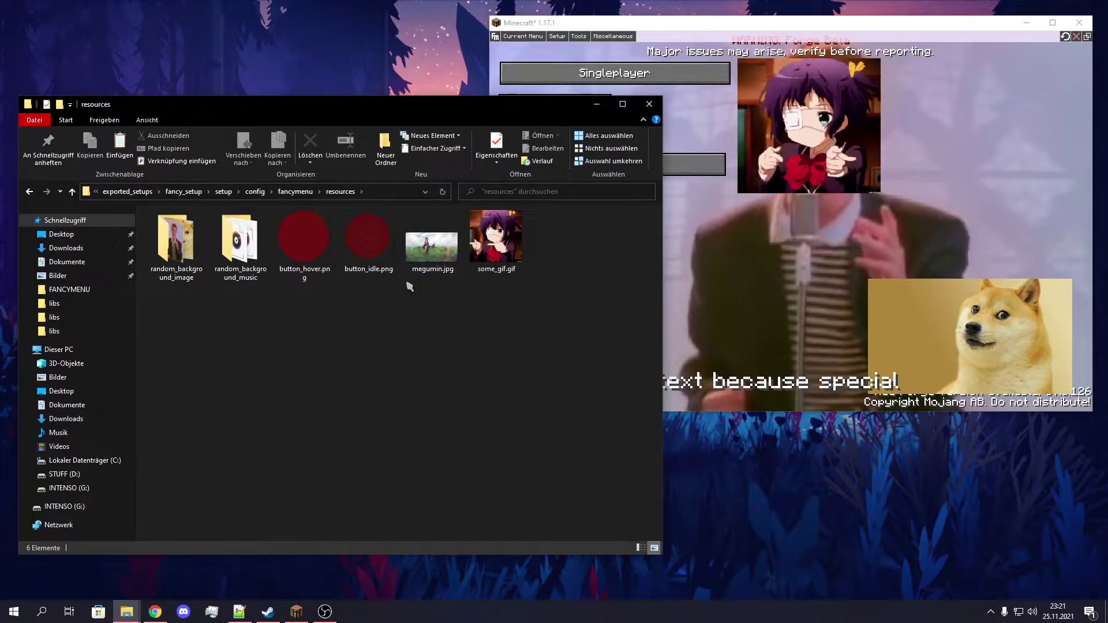
left_click(295, 192)
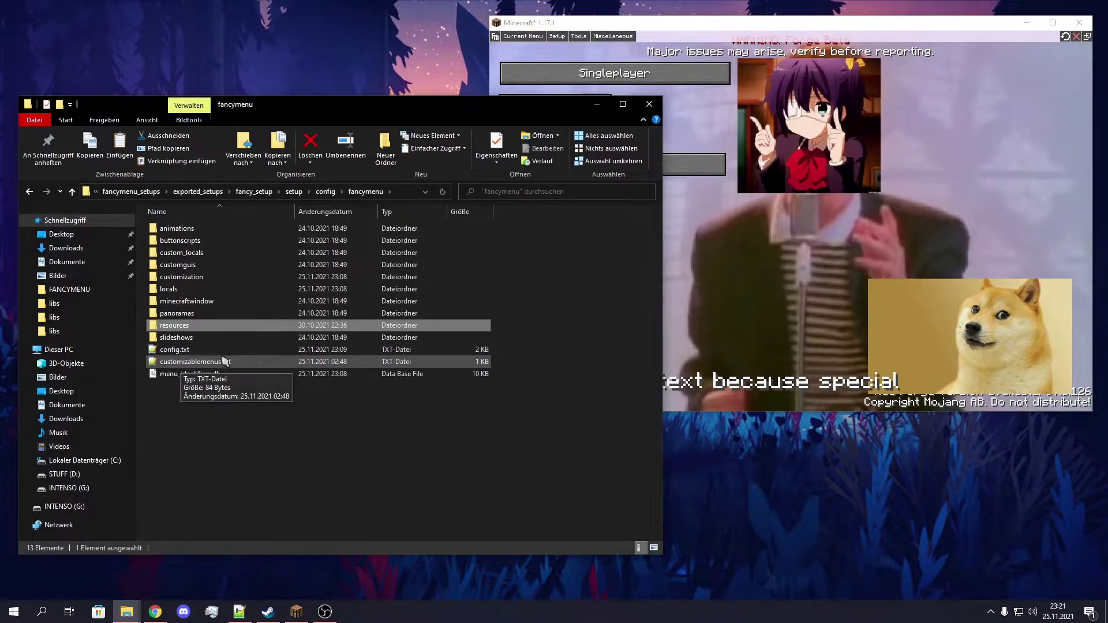
Step: Switch the title-screen customization off and back on from the Current Menu options
left_click(563, 53)
left_click(522, 35)
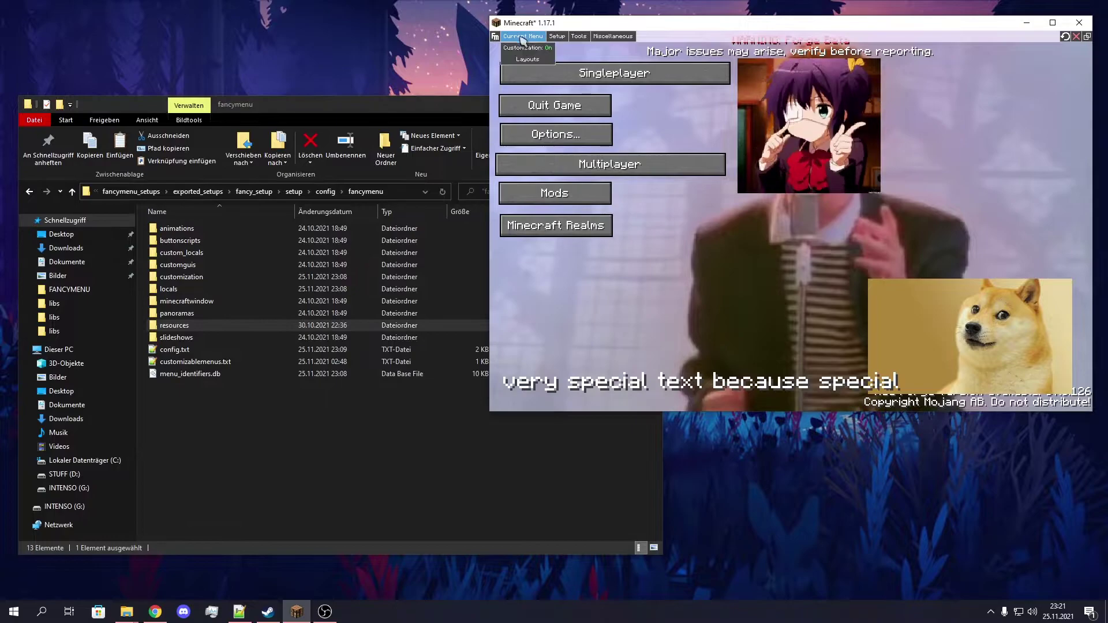
left_click(523, 49)
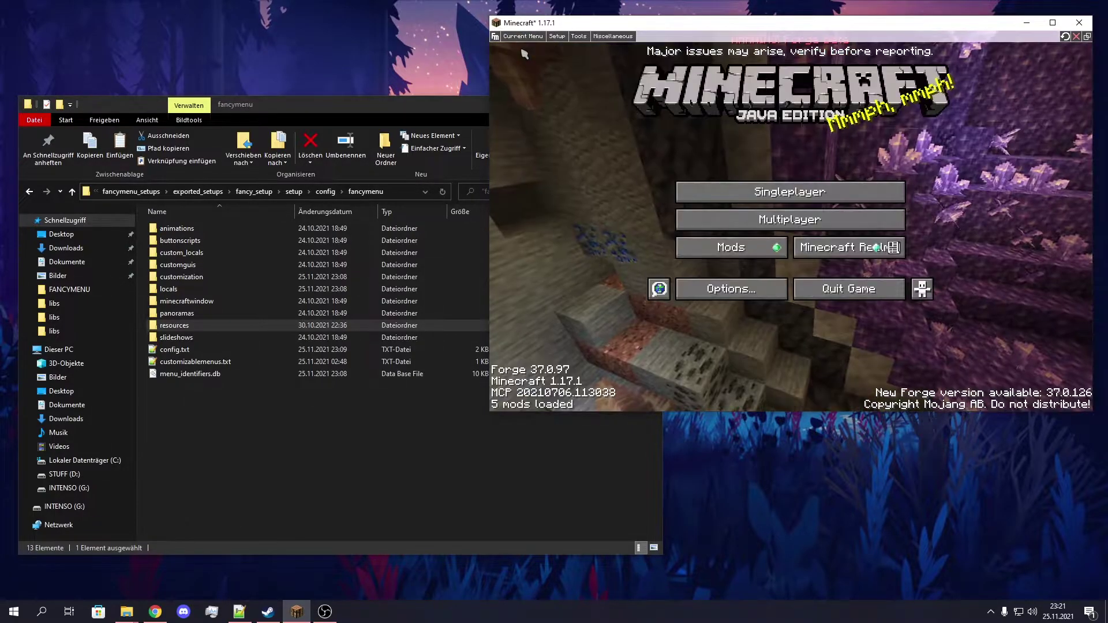
left_click(522, 36)
left_click(522, 48)
Step: Rearrange the Minecraft and File Explorer windows side by side
left_click(344, 433)
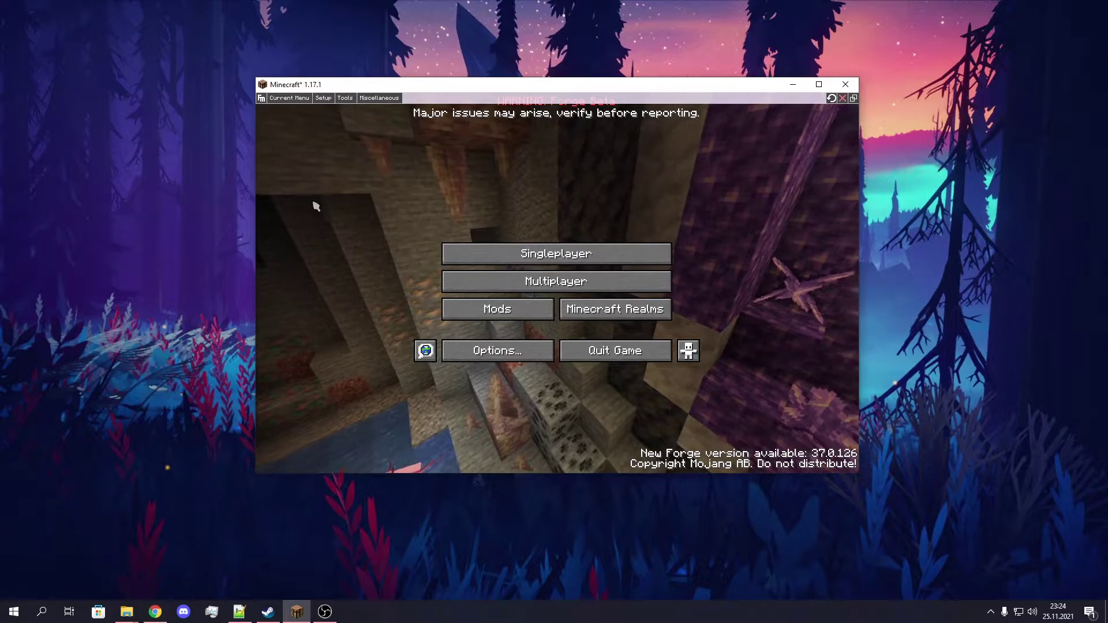
left_click_drag(447, 87, 476, 82)
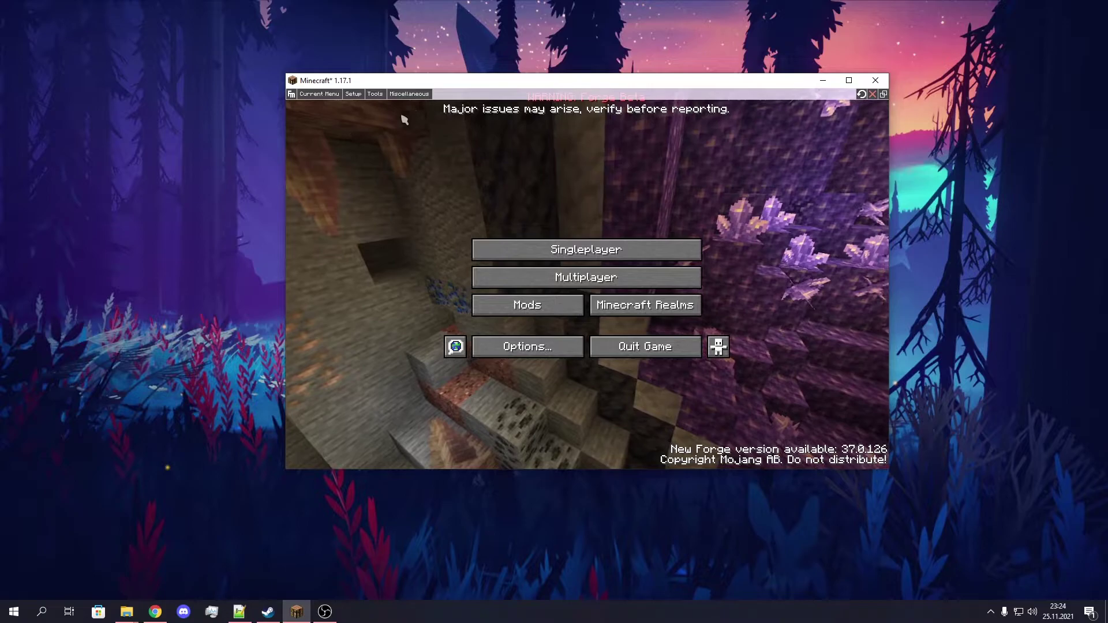
left_click_drag(466, 82, 618, 46)
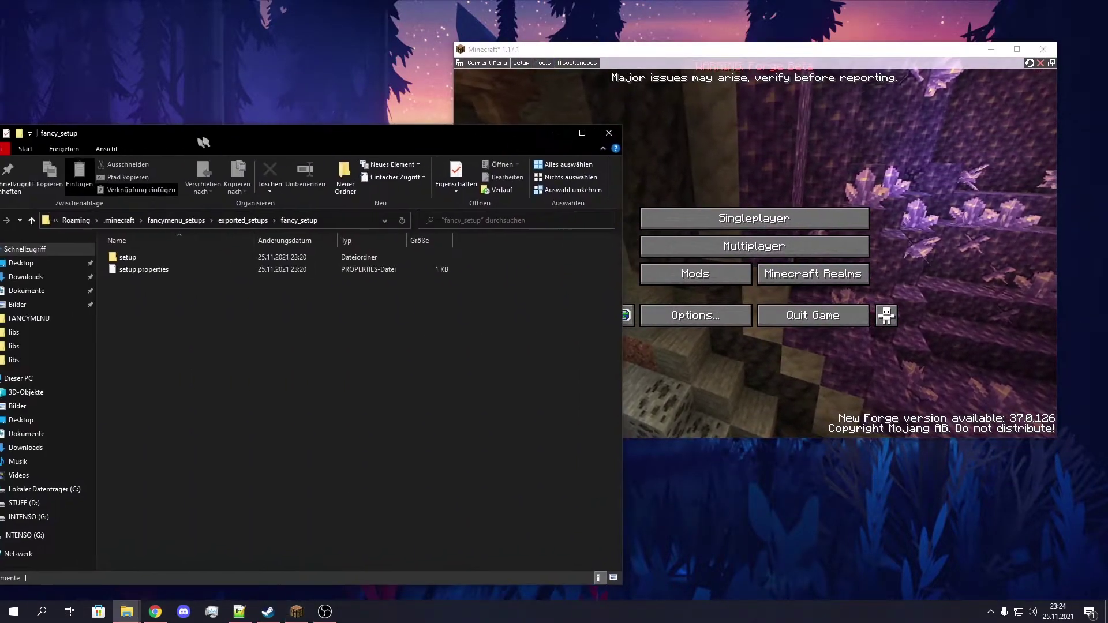
left_click_drag(203, 142, 260, 136)
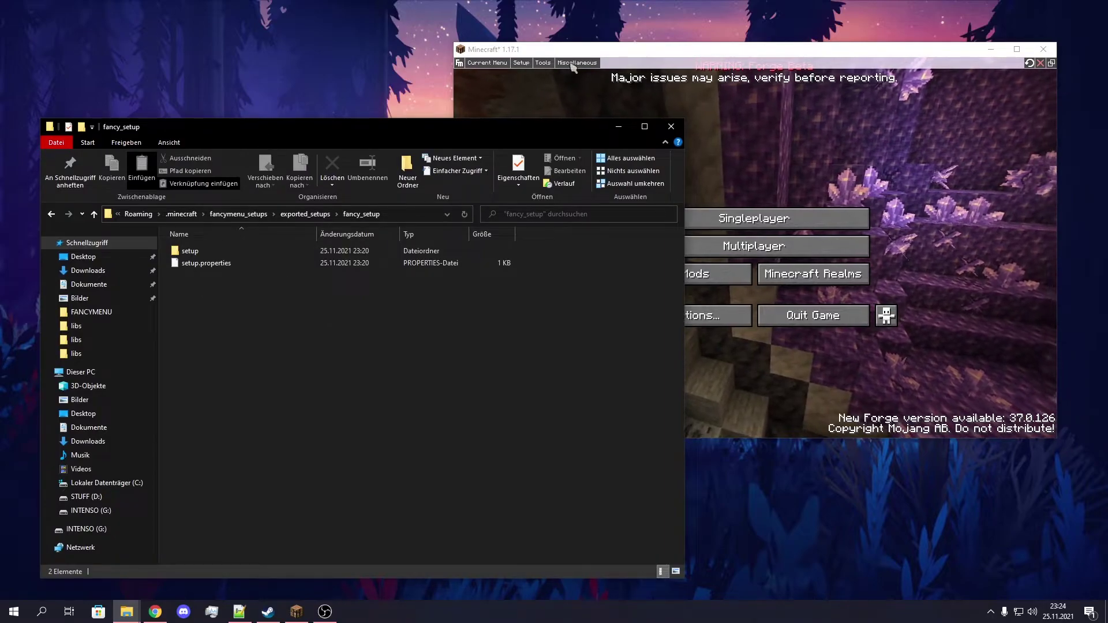
Step: Go up to the exported_setups folder, rearrange the windows, and open Minecraft's Setup menu
left_click_drag(589, 49, 648, 19)
left_click(433, 126)
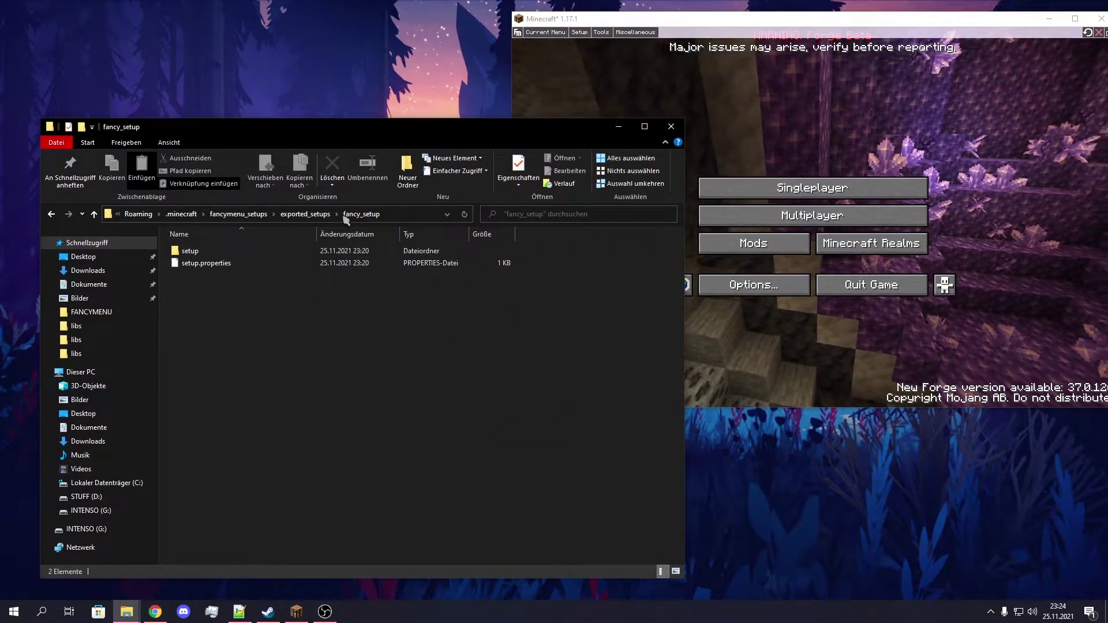
left_click(309, 215)
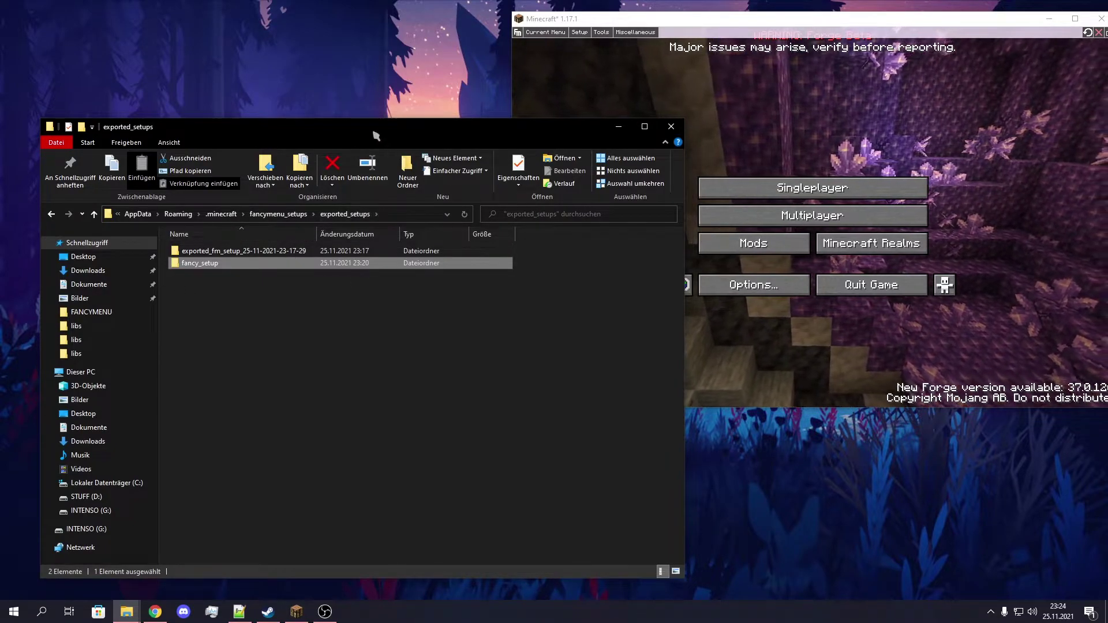
left_click_drag(378, 135, 341, 140)
left_click_drag(580, 19, 491, 24)
left_click(491, 37)
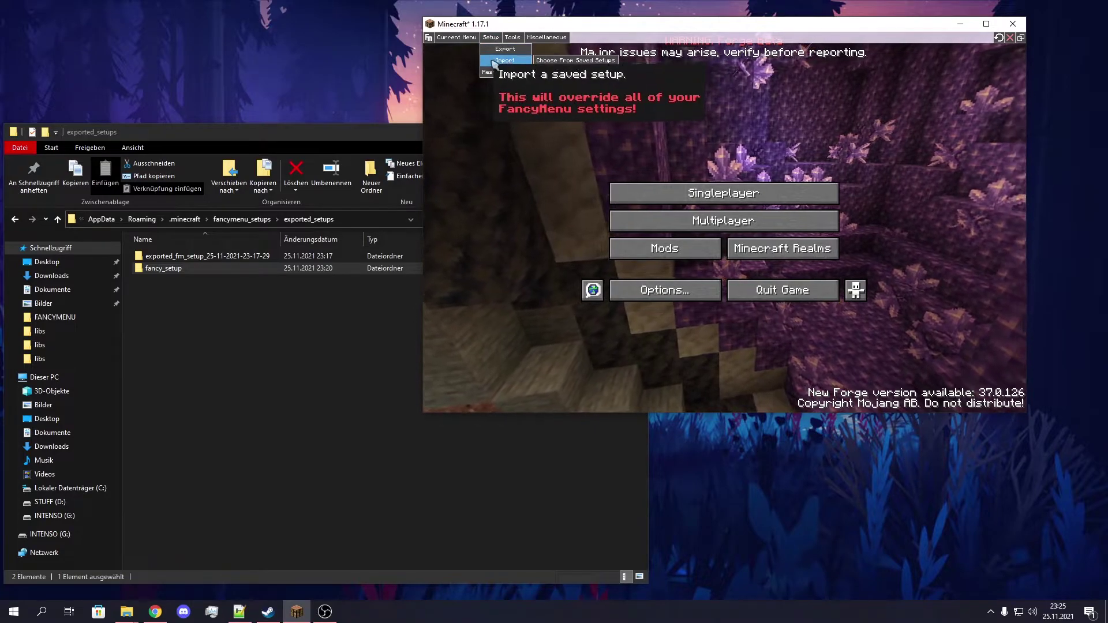
Step: Import fancy_setup from the saved setups, confirming the override of the current setup
left_click(505, 60)
left_click(566, 61)
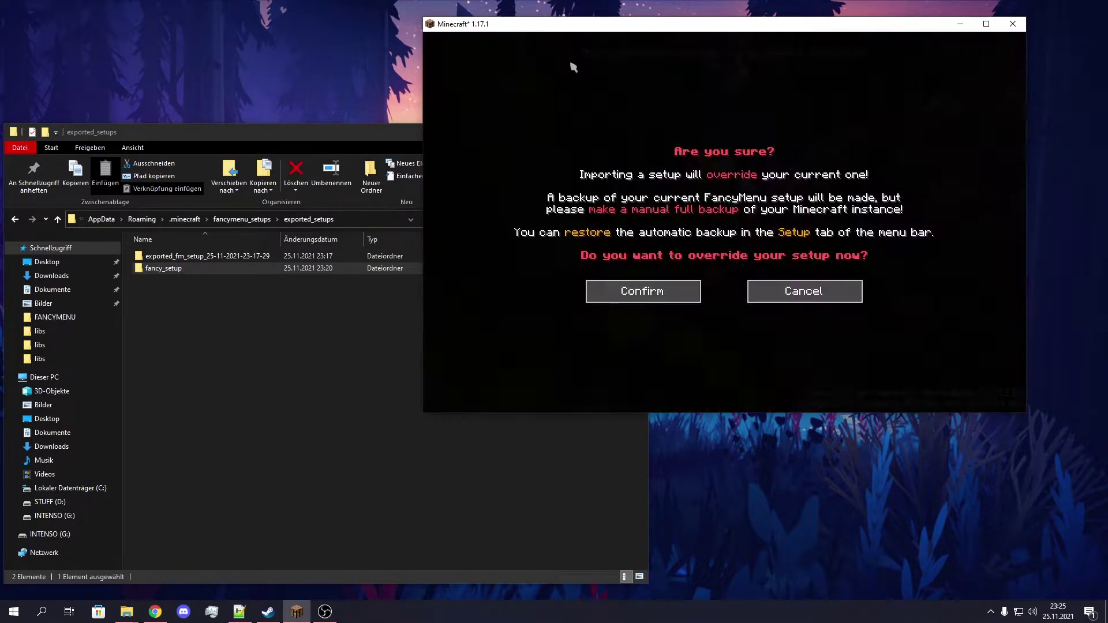
left_click(615, 288)
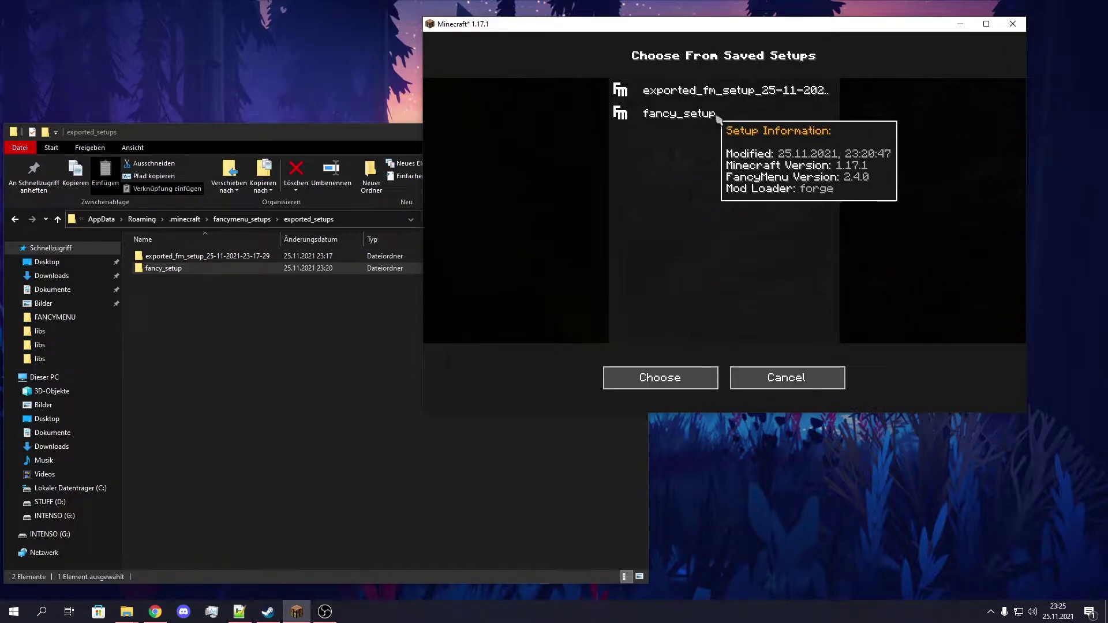
left_click(698, 115)
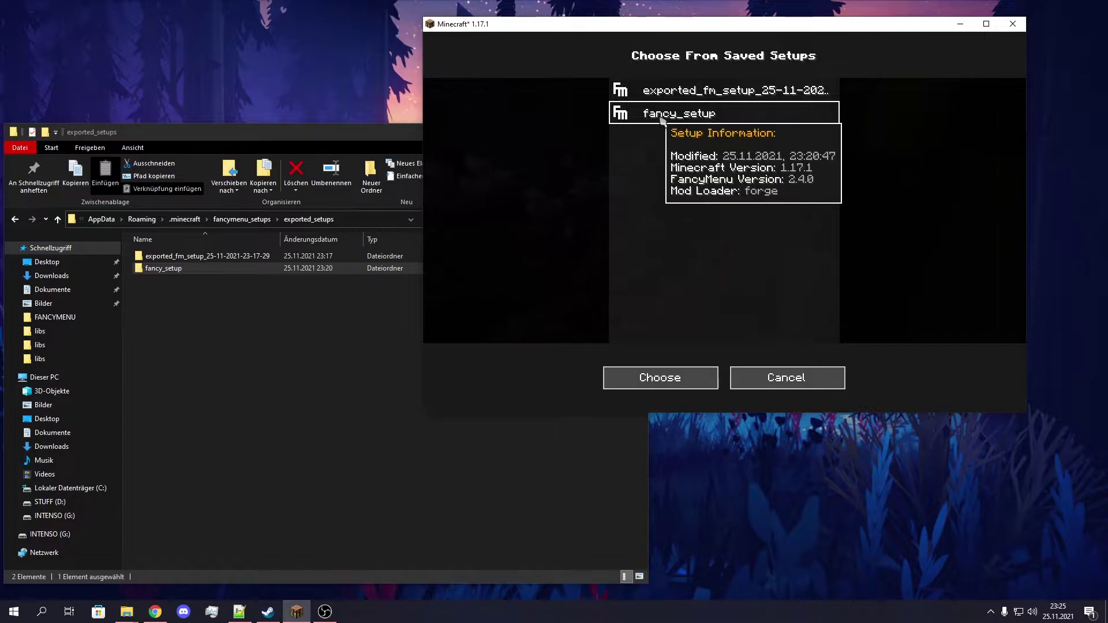
left_click(629, 388)
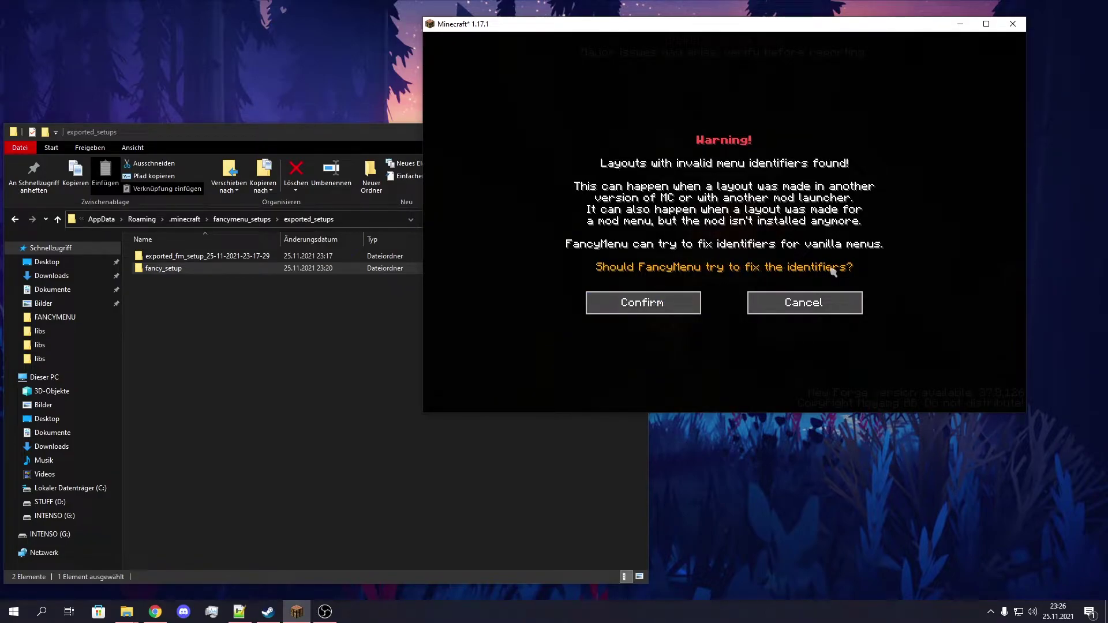
Step: Let FancyMenu fix the invalid menu identifiers in the imported layouts
left_click(618, 313)
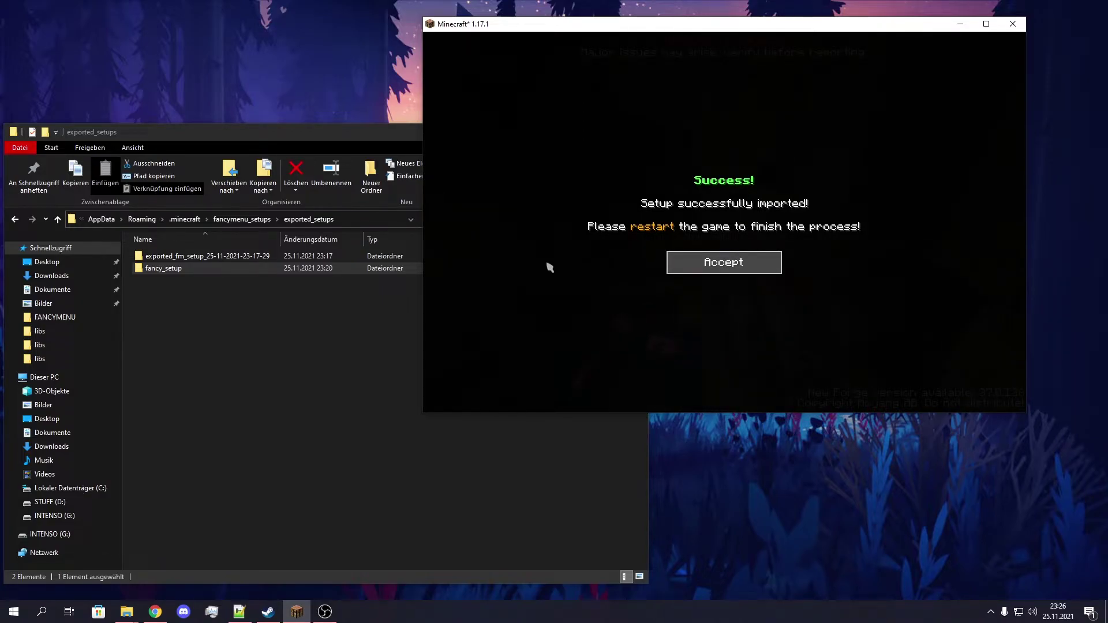
left_click(681, 265)
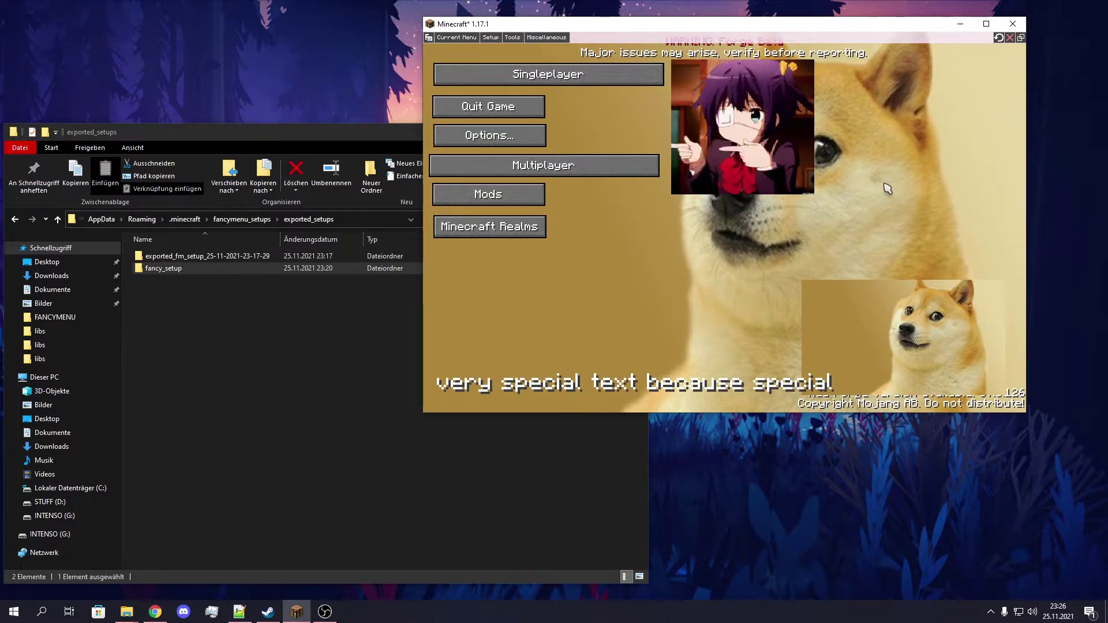
left_click(316, 328)
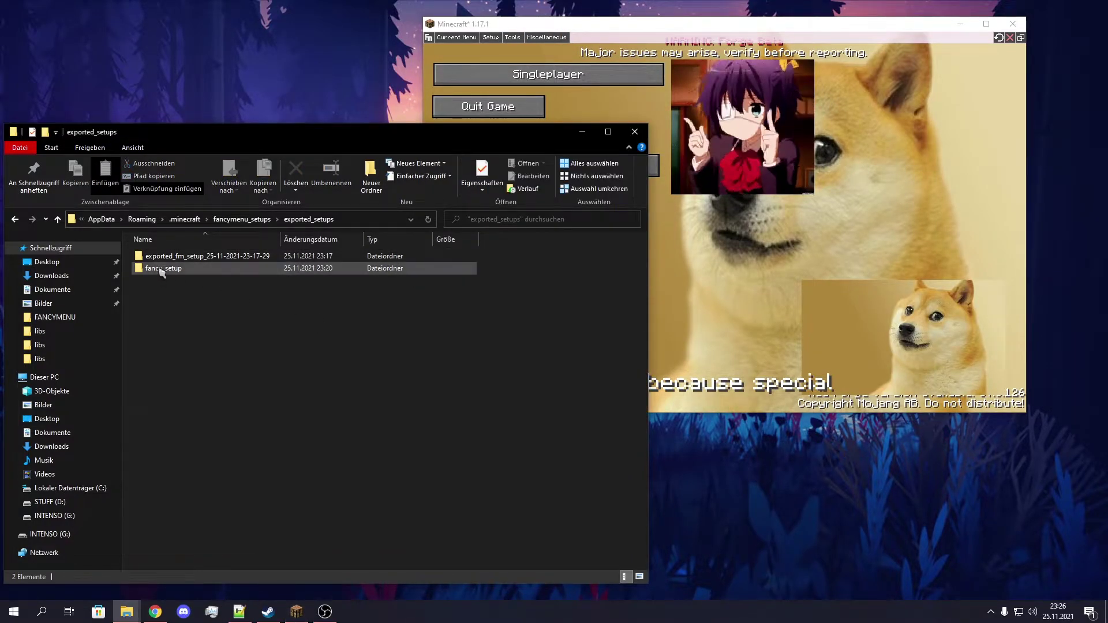
left_click(843, 218)
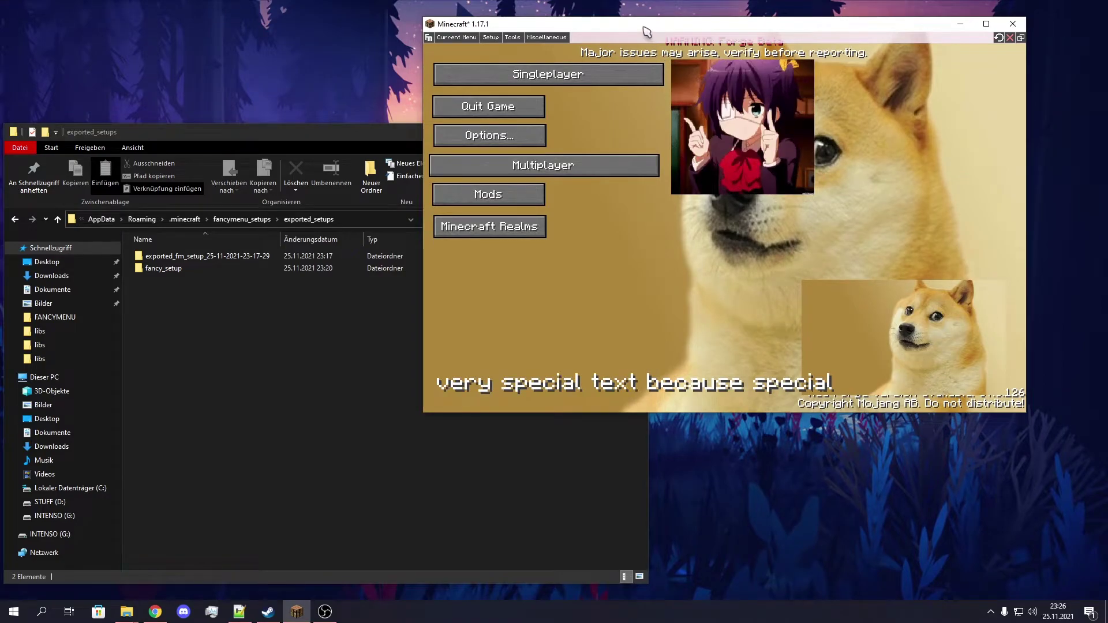
left_click_drag(646, 32, 688, 28)
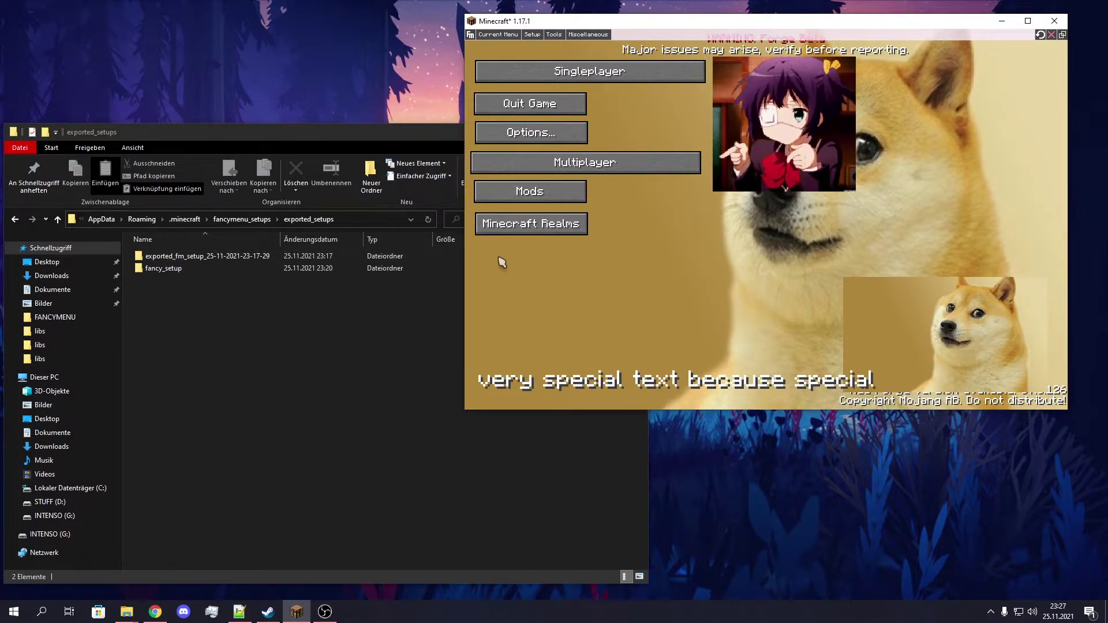
Step: Open the fancy_setup export folder and select its full path in the address bar
left_click(262, 299)
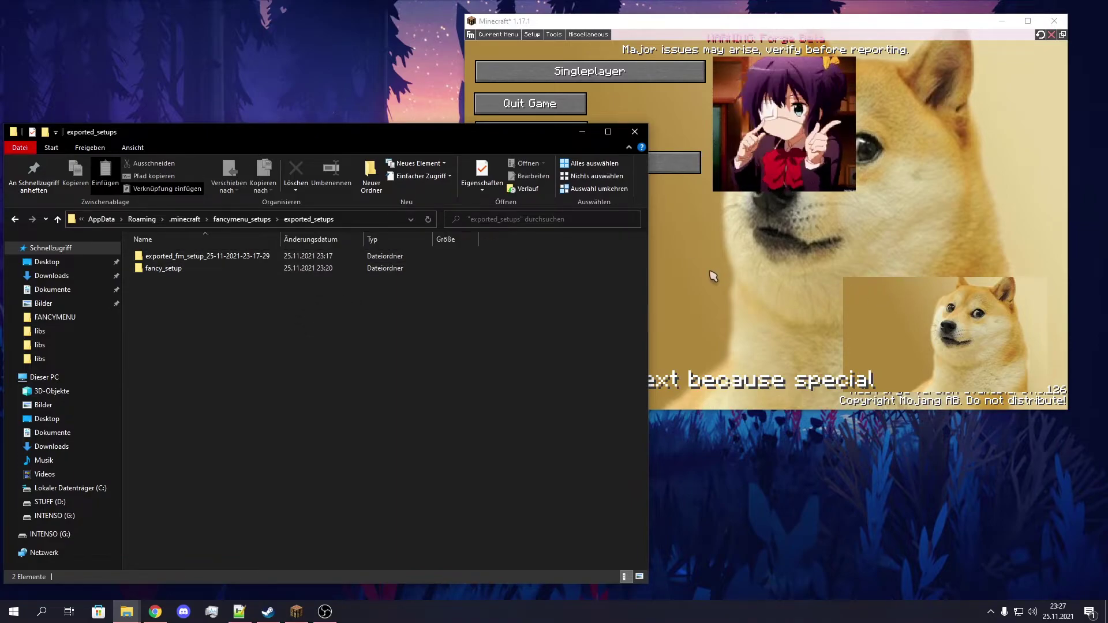
left_click_drag(370, 138, 384, 165)
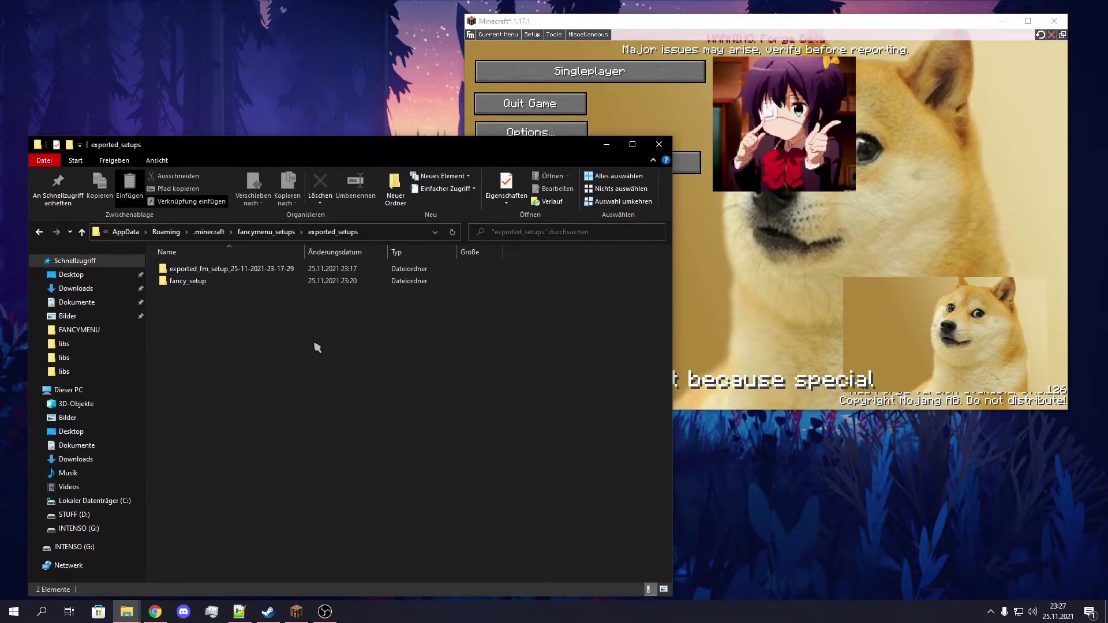
double_click(190, 283)
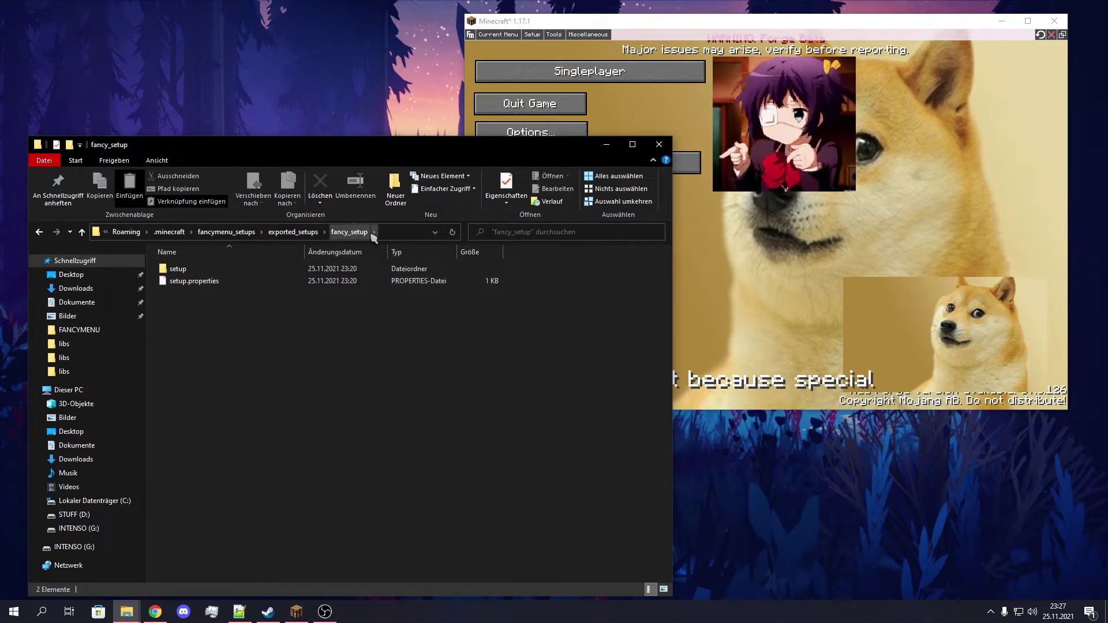
left_click(409, 234)
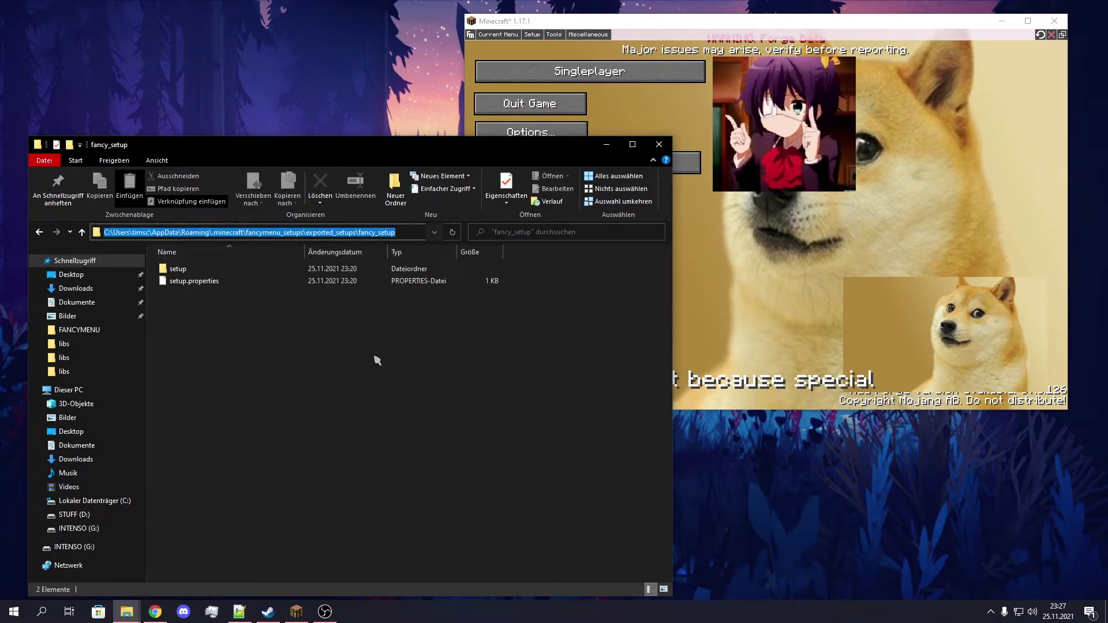
Step: Import the setup by pasting the fancy_setup folder path, then reload FancyMenu
left_click_drag(689, 24, 676, 25)
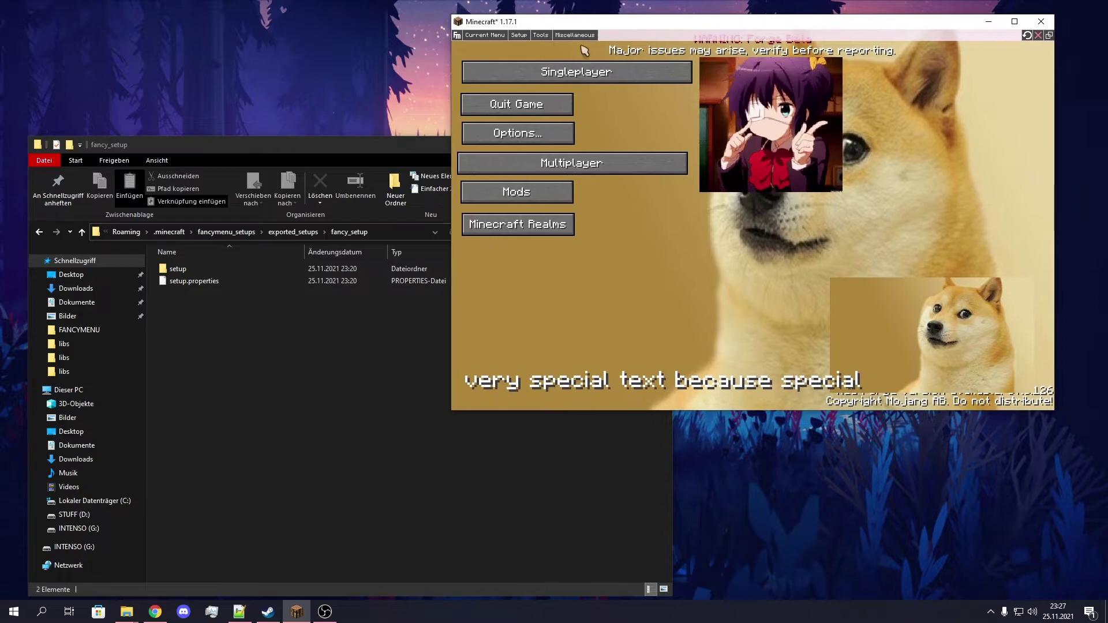
left_click(517, 35)
left_click(531, 59)
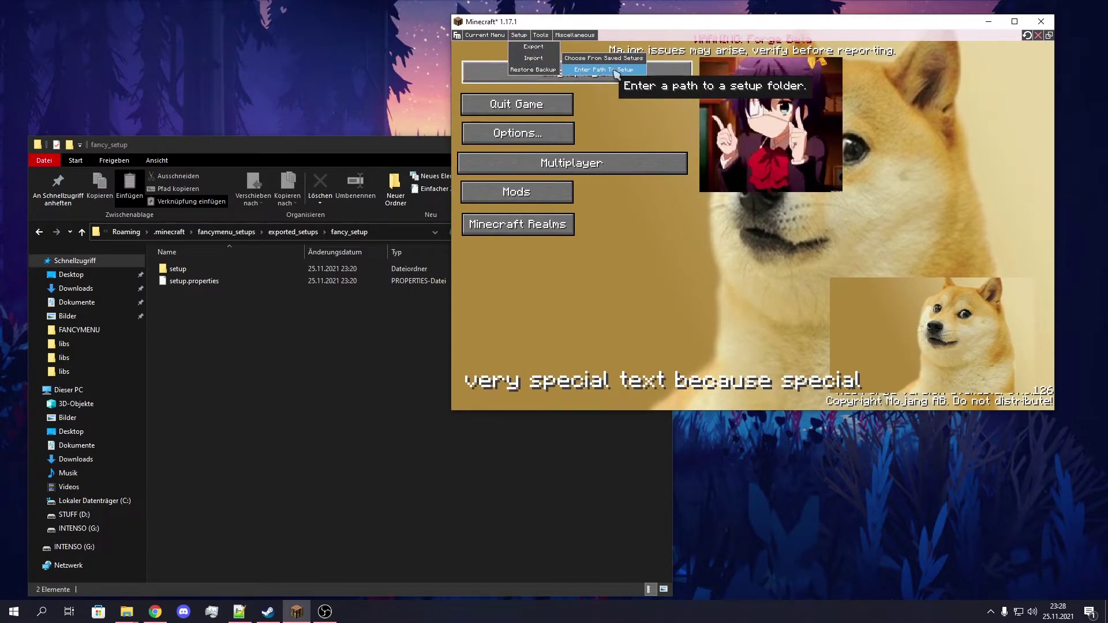
left_click(615, 70)
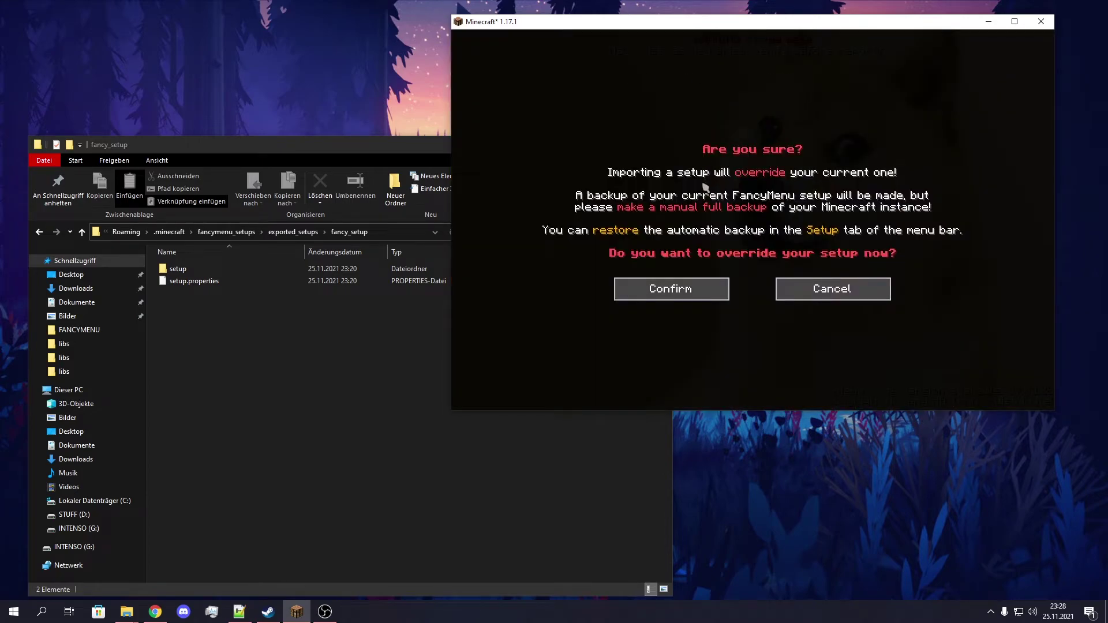
left_click(656, 284)
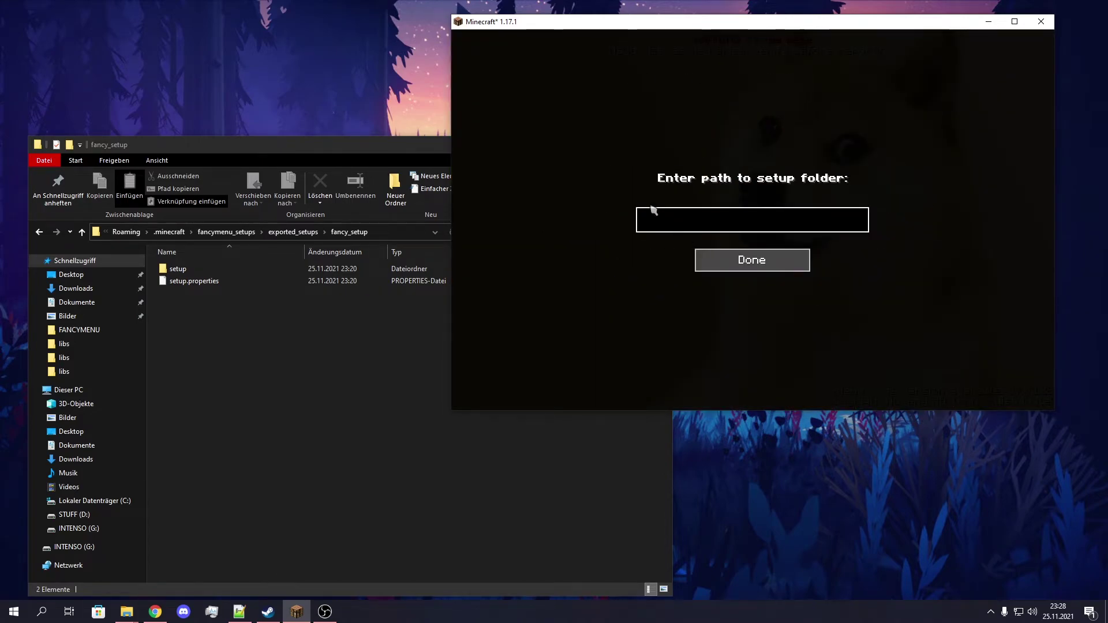
key("ctrl+v")
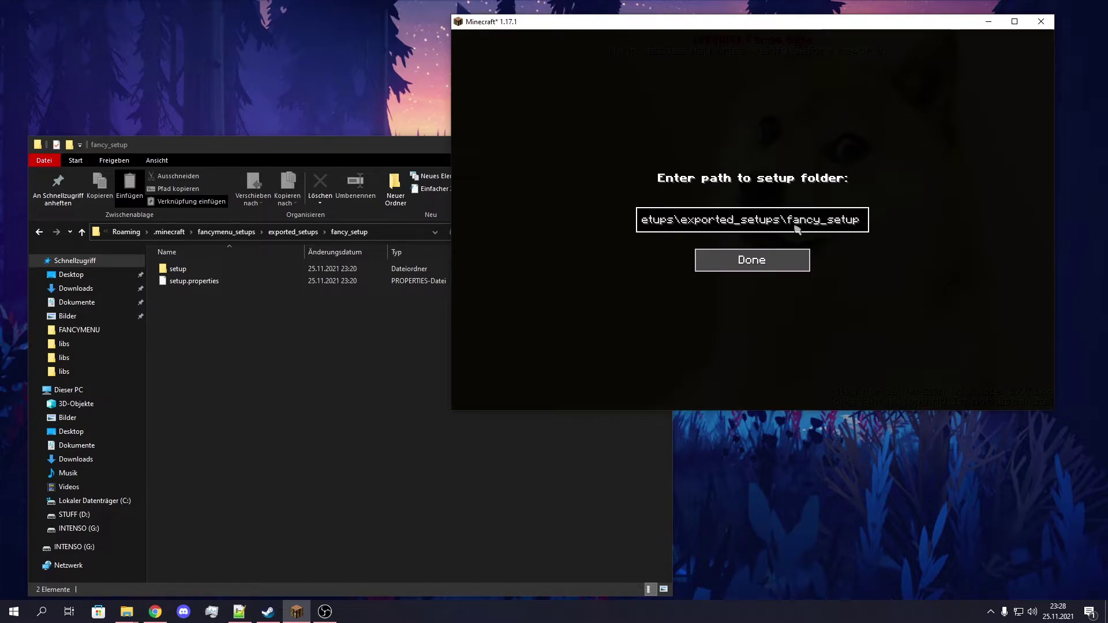
left_click(714, 269)
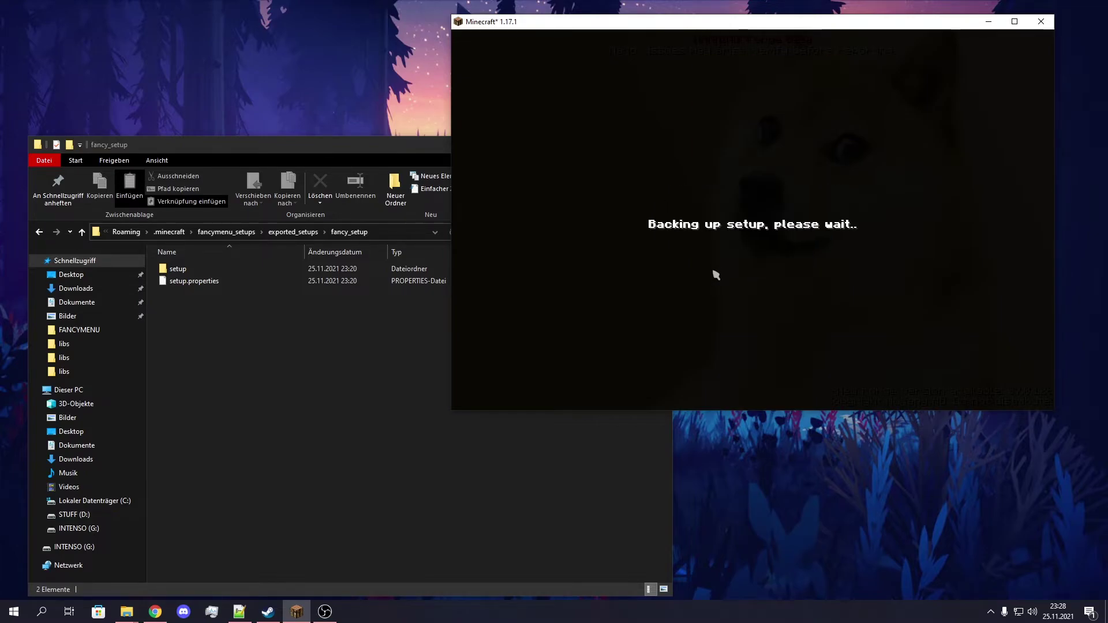
left_click(649, 301)
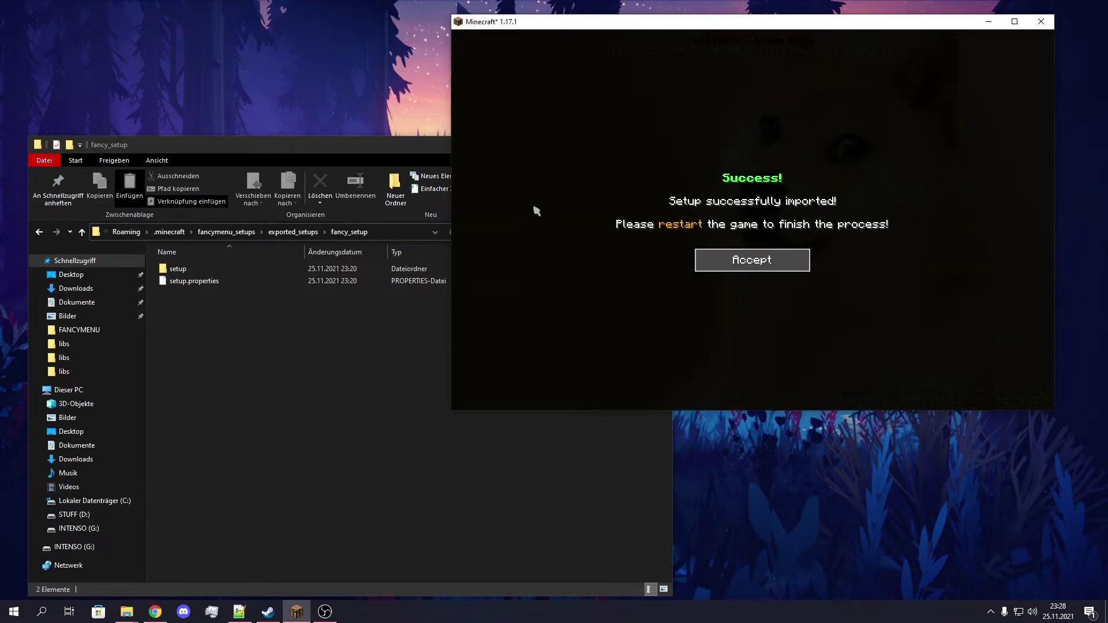
left_click(709, 260)
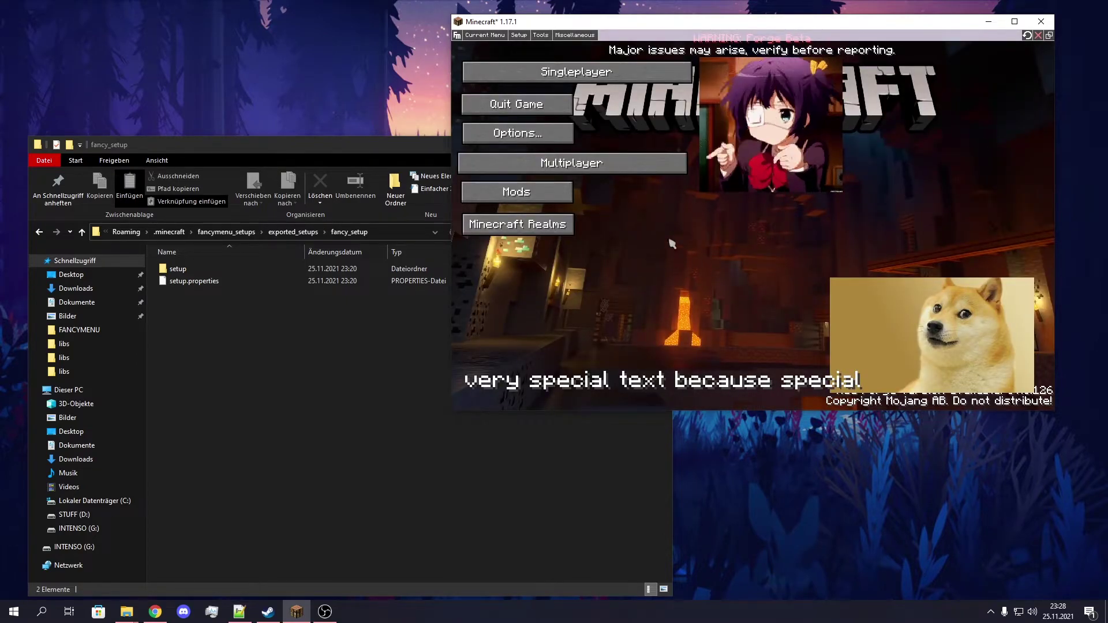
left_click(1026, 43)
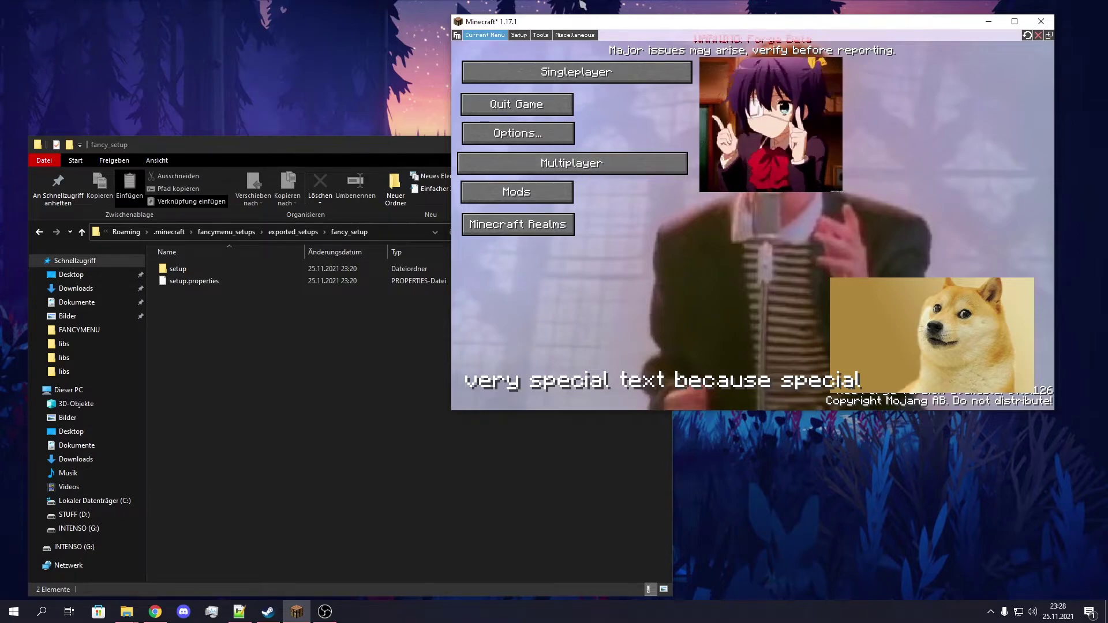
Step: Move the fancy_setup folder from exported_setups onto the desktop
left_click(291, 373)
key("alt+Up")
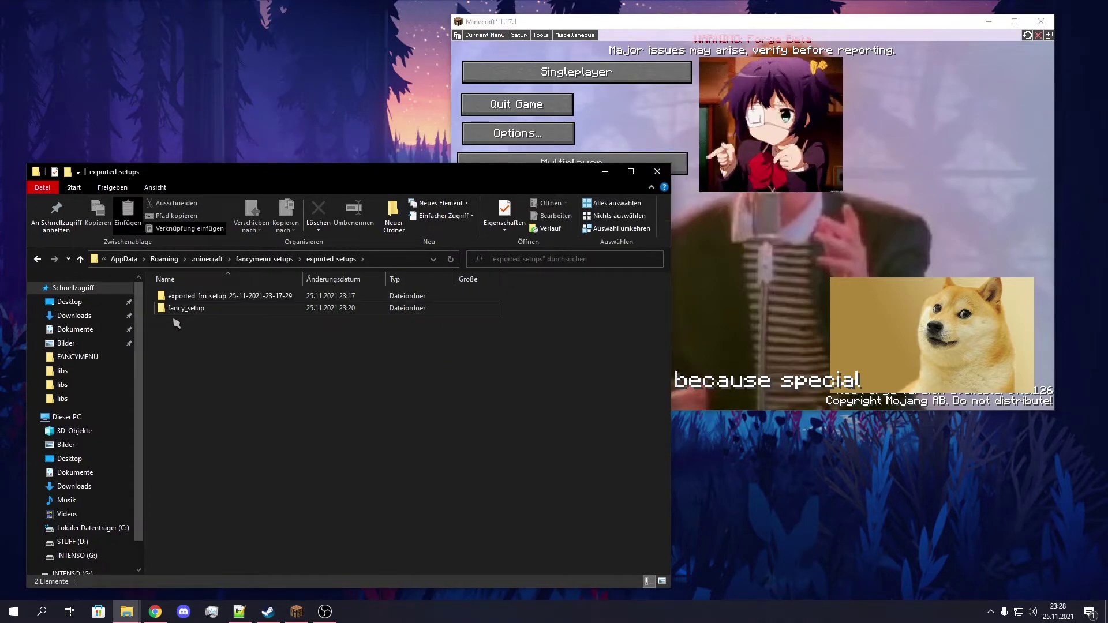
left_click_drag(174, 309, 203, 80)
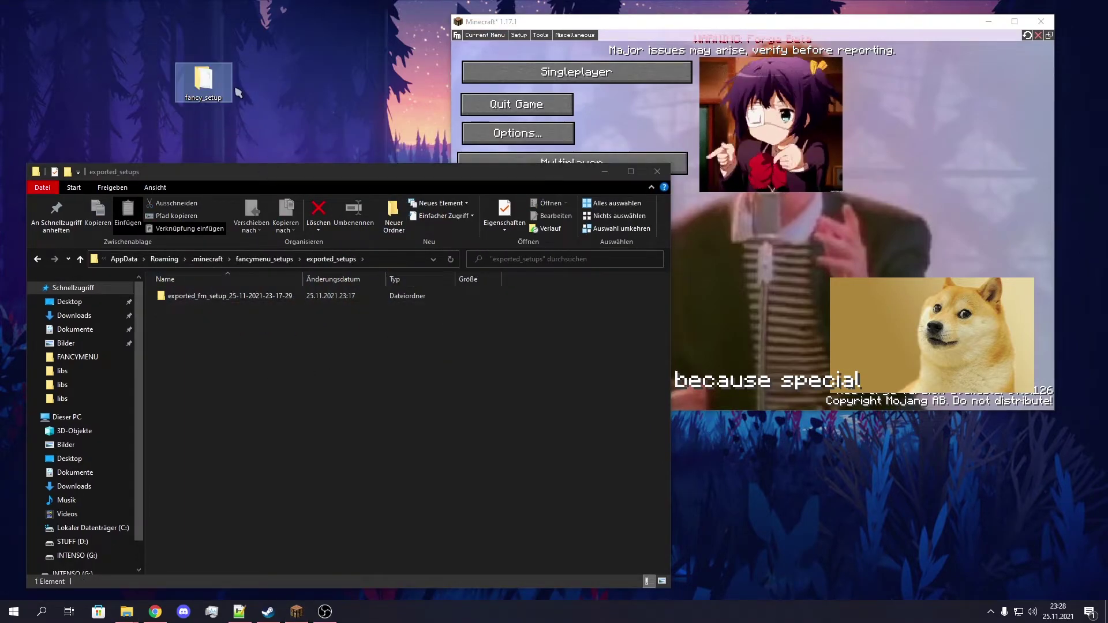
left_click(247, 366)
left_click_drag(278, 172, 249, 188)
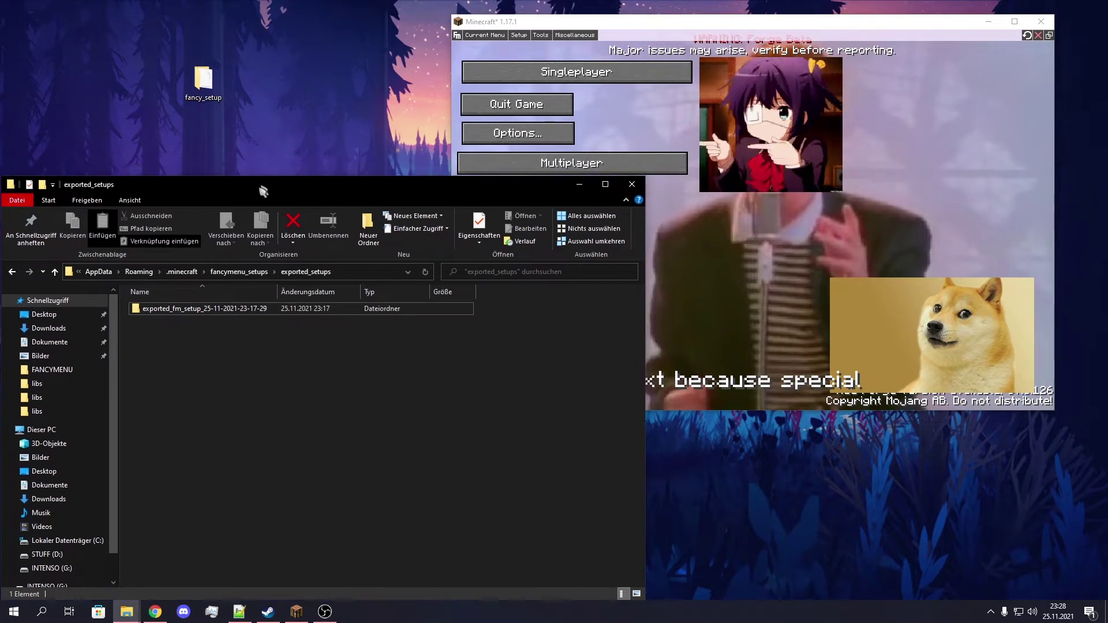
Step: Open the desktop fancy_setup folder and select its full path in the address bar
left_click(204, 82)
right_click(202, 85)
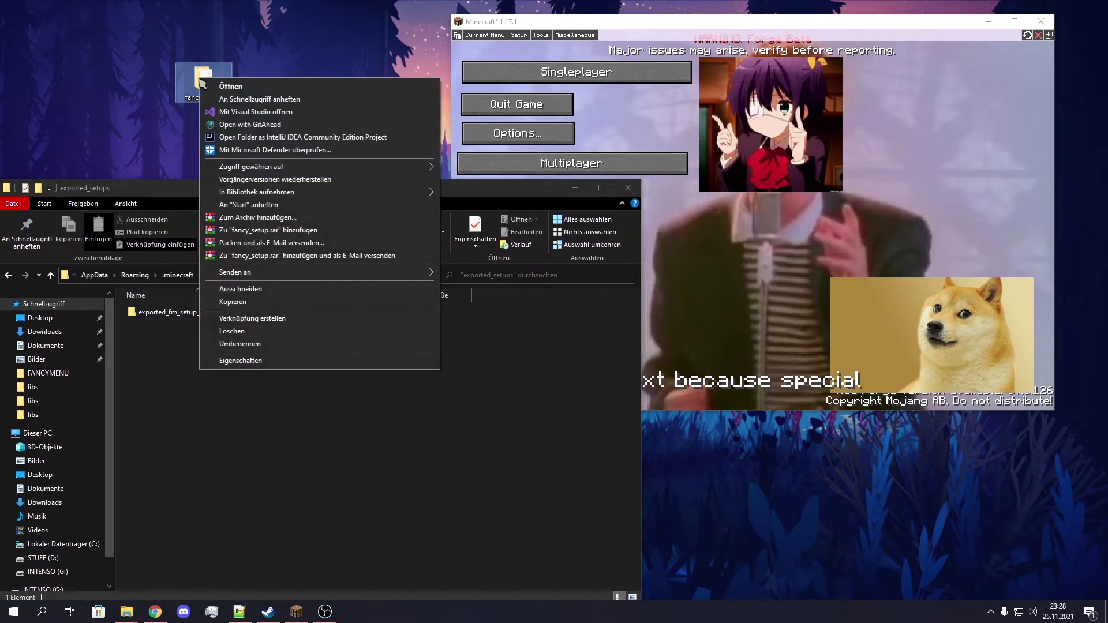
left_click(173, 113)
double_click(221, 102)
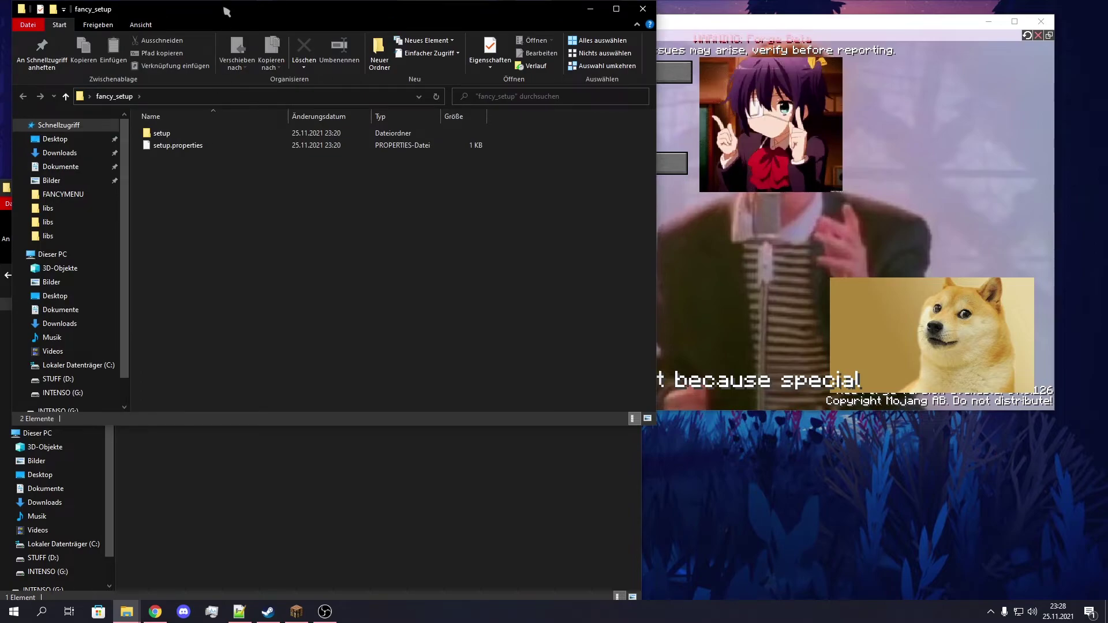
left_click_drag(227, 12, 311, 79)
left_click(271, 166)
key("ctrl+c")
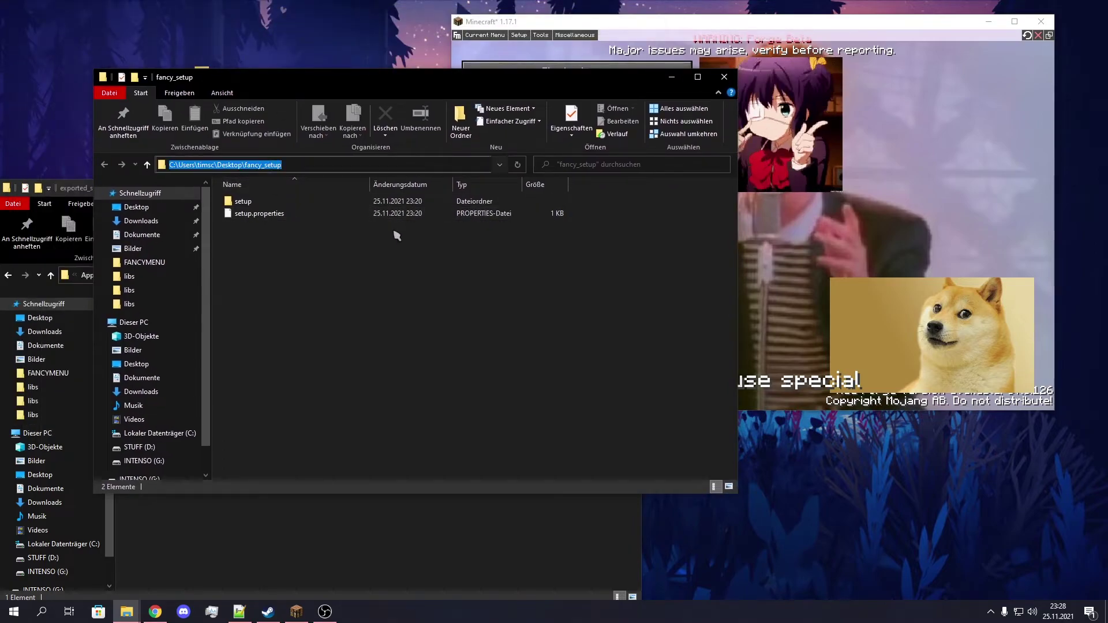
left_click_drag(405, 77, 360, 88)
Step: Import the setup from the pasted desktop fancy_setup path, letting FancyMenu fix identifiers
left_click(525, 56)
left_click(519, 35)
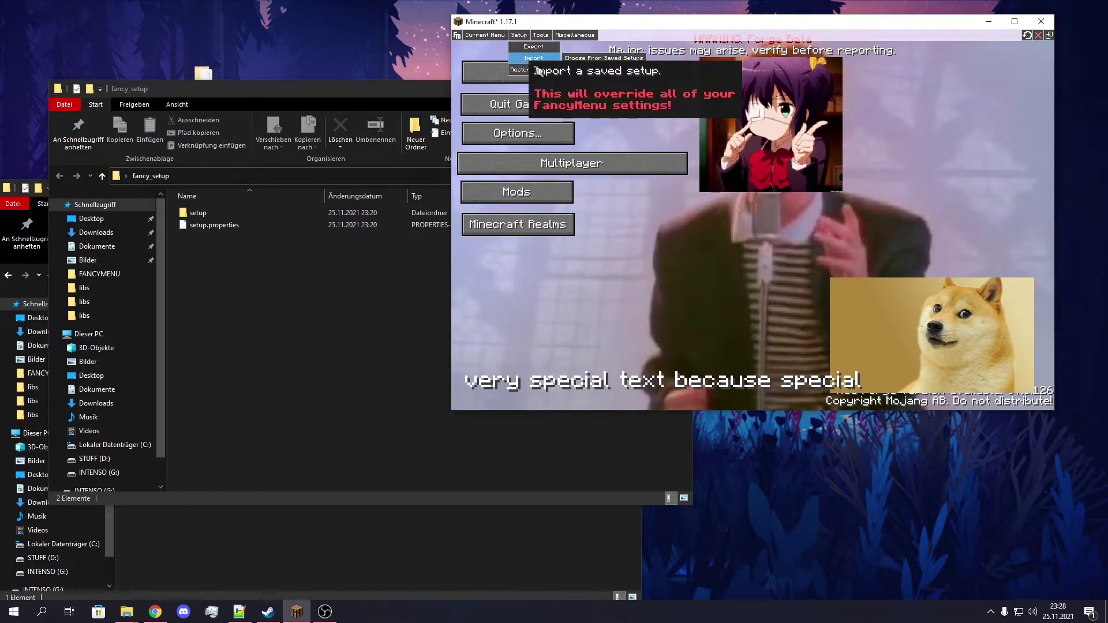
left_click(522, 56)
key("ctrl+v")
key("Return")
left_click(629, 285)
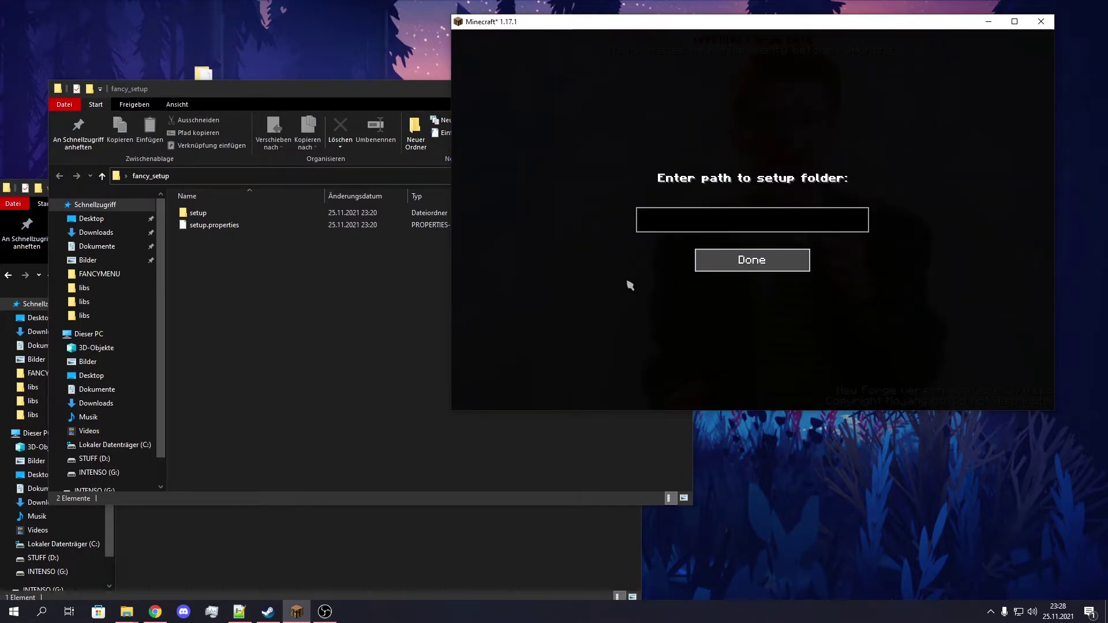
key("ctrl+v")
left_click(701, 260)
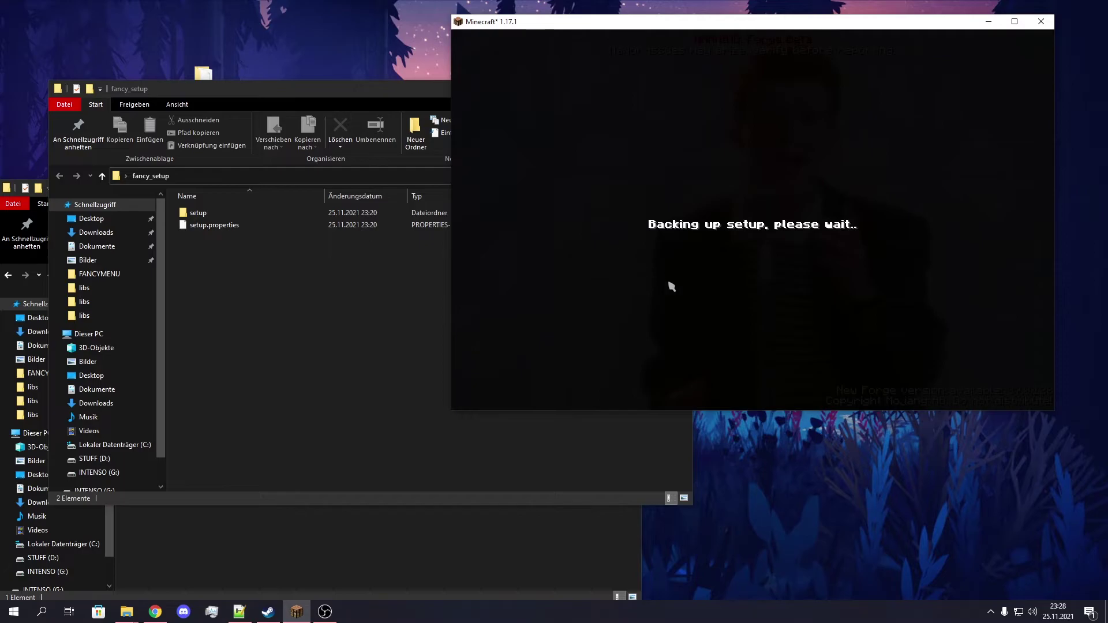
left_click(655, 306)
left_click(704, 260)
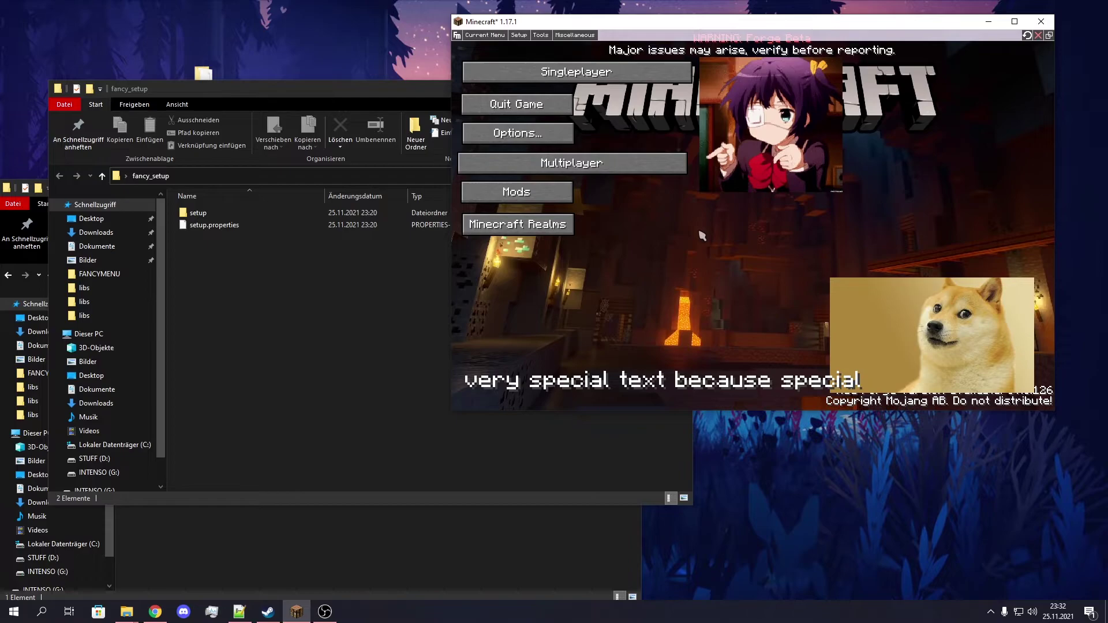
left_click(517, 37)
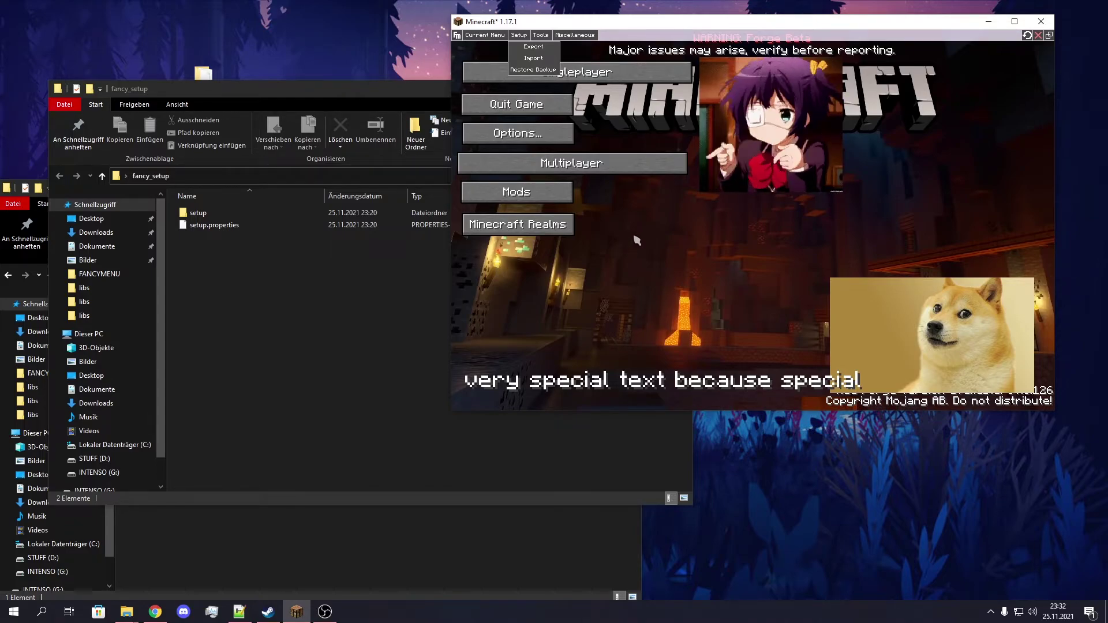
left_click(541, 70)
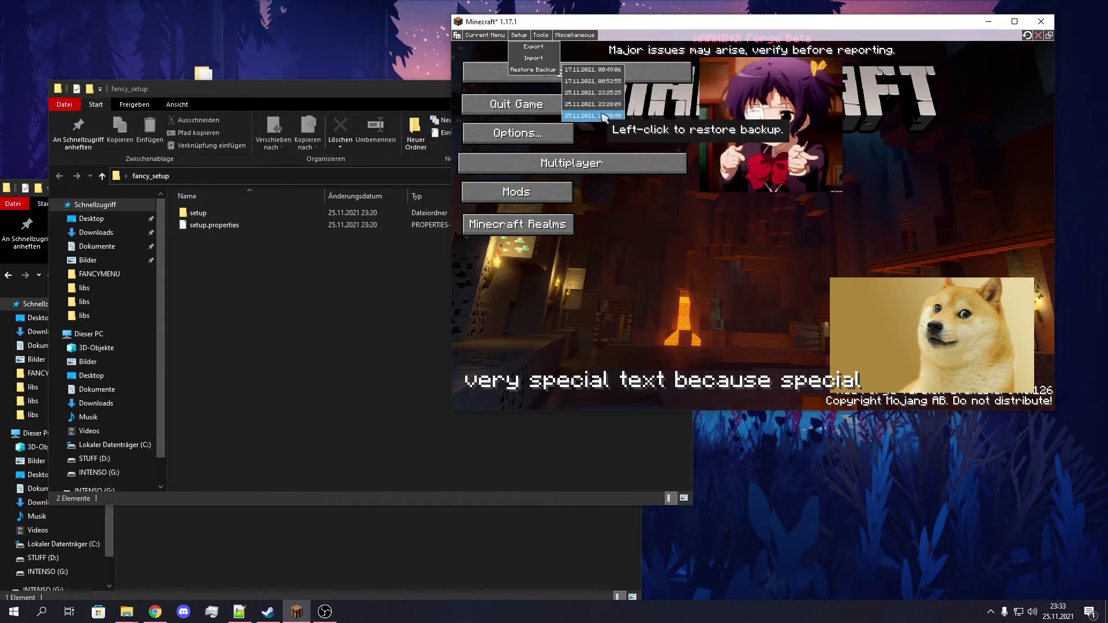
left_click(627, 211)
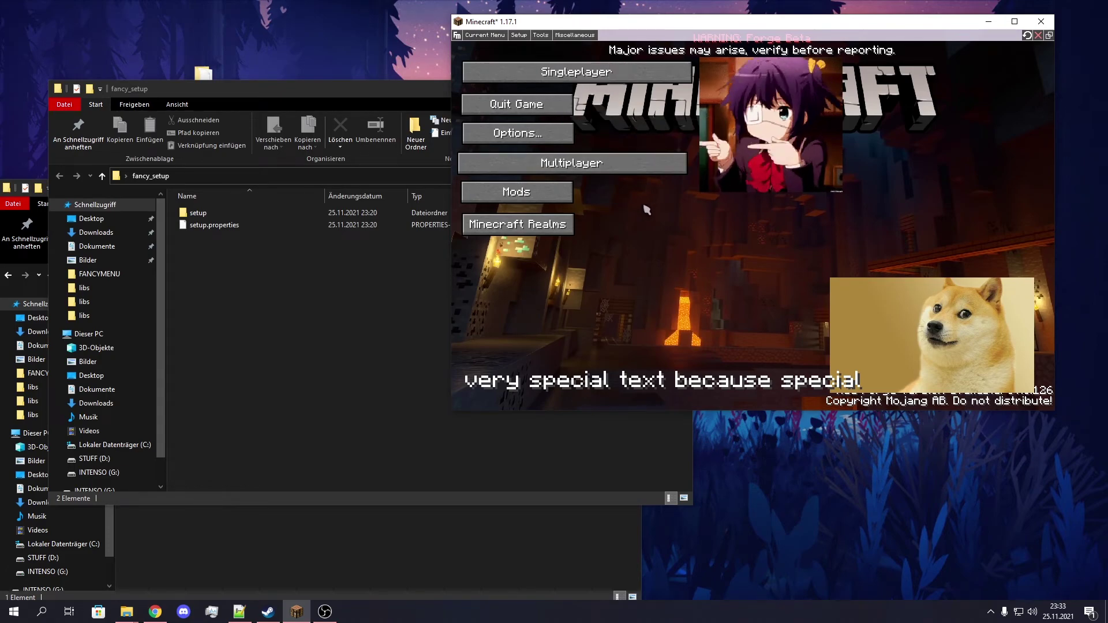